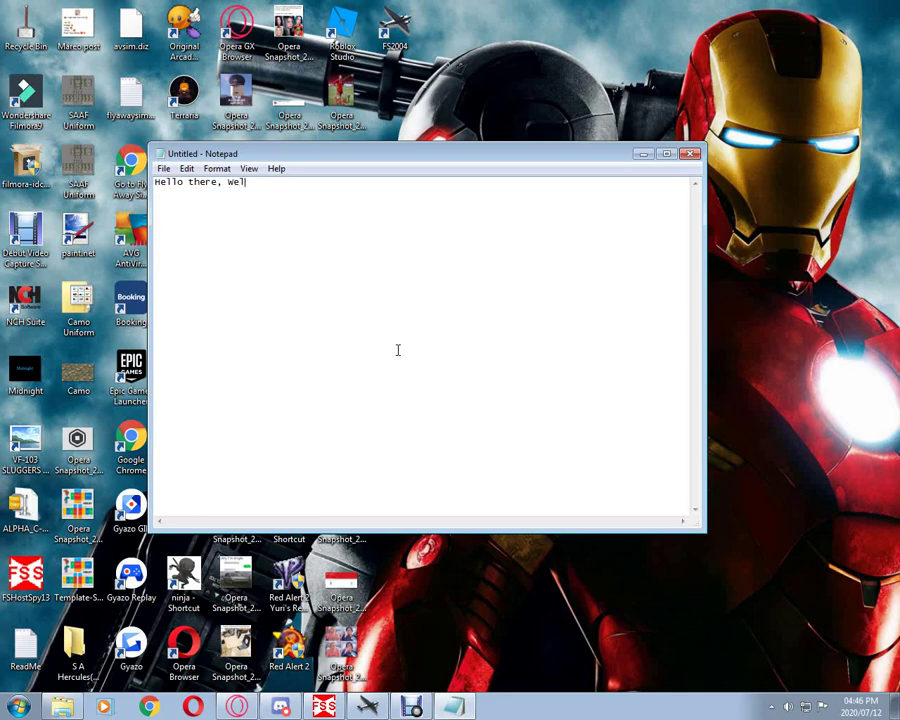
Continue the greeting in the note so it reads "Hello there, Welcome. Today I will show you how to add add ons".
type("c")
type("eo")
type("om")
type("e. Today I will ")
type("shoiw")
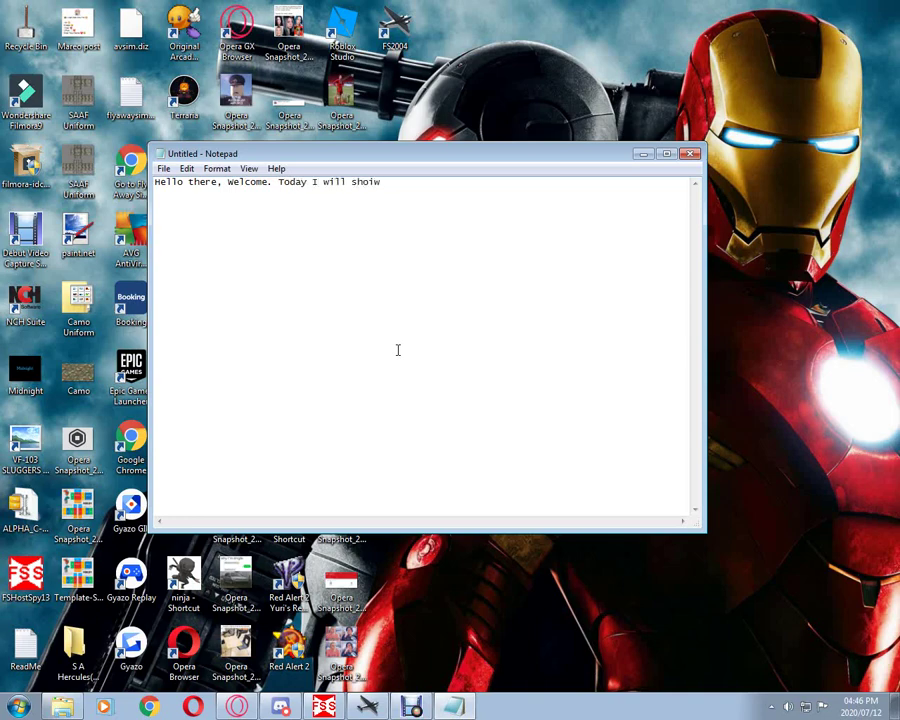
key("BackSpace")
key("BackSpace")
type("w you how to add add ons")
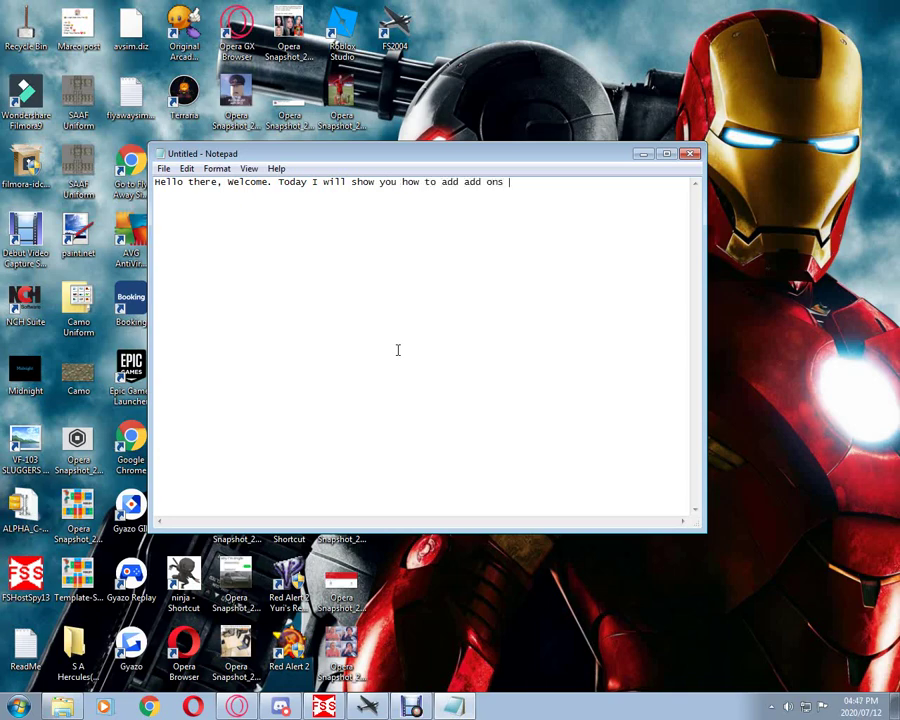
Complete the introduction in the note with "to your Flight Simulator 2004.( It should work for FSX too)".
type(" to ypour Flight Simulator")
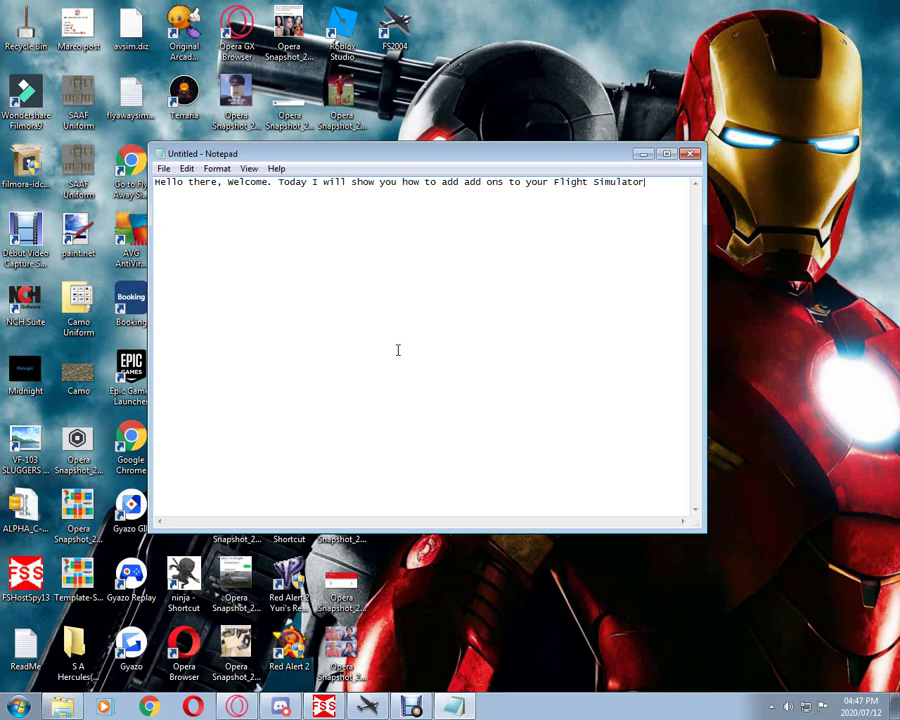
type(" 2004. ( It")
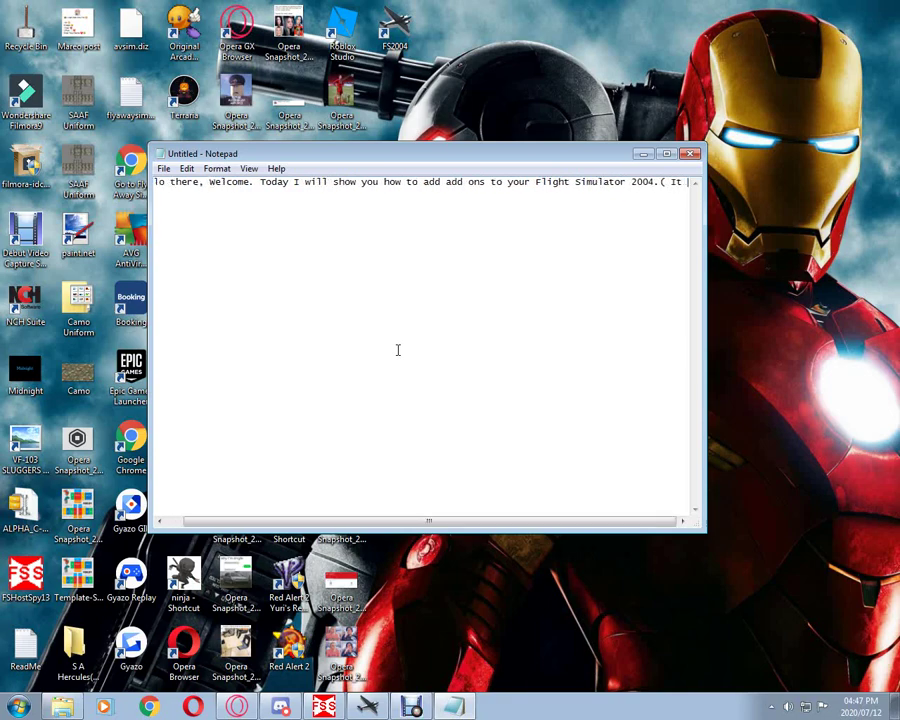
type(" should w")
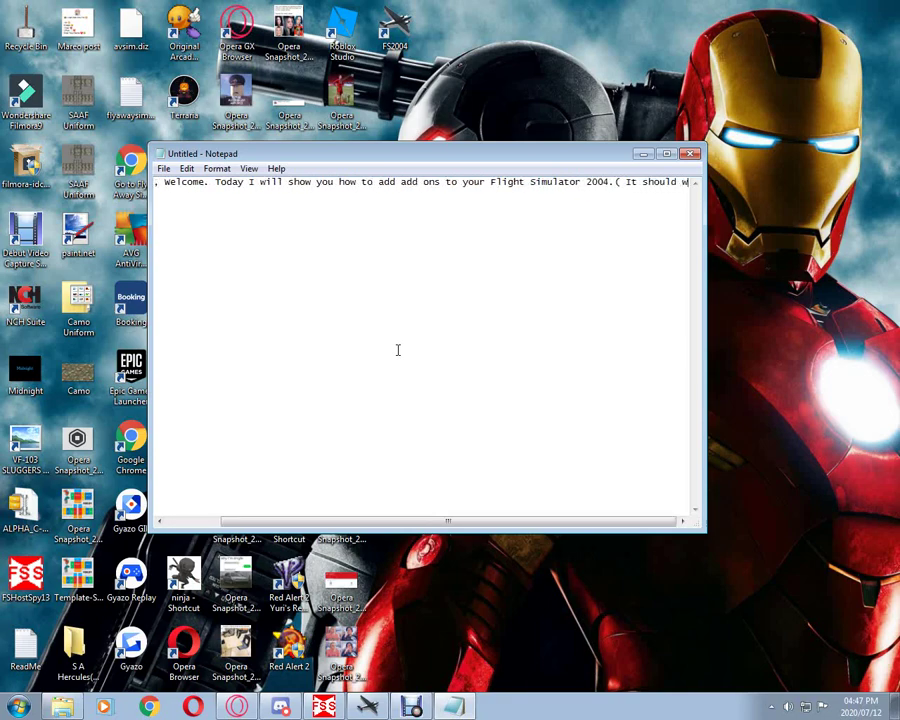
type("ork for FA")
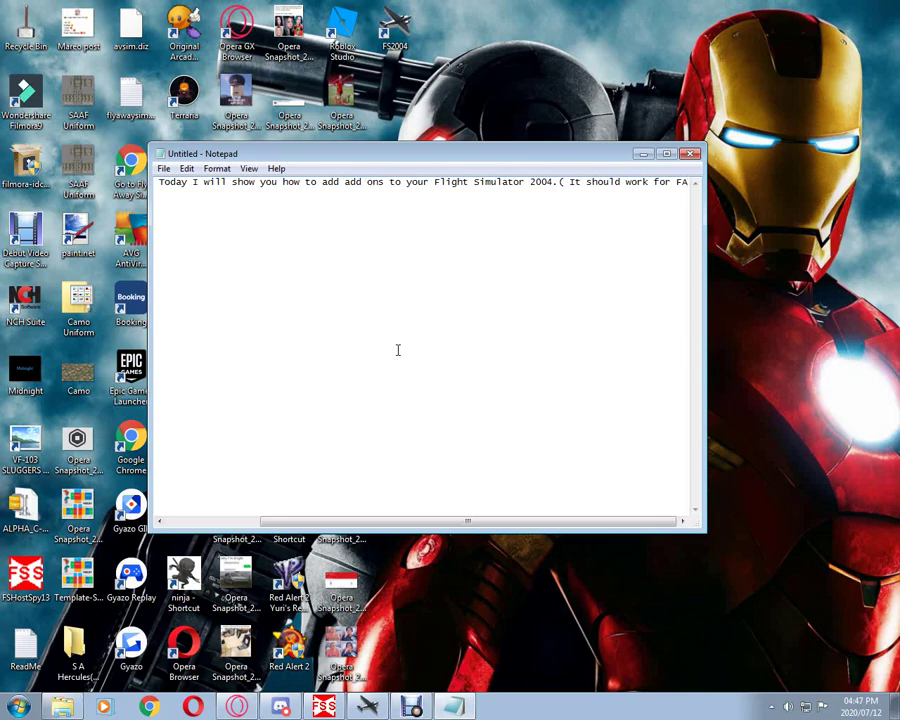
type("SX t")
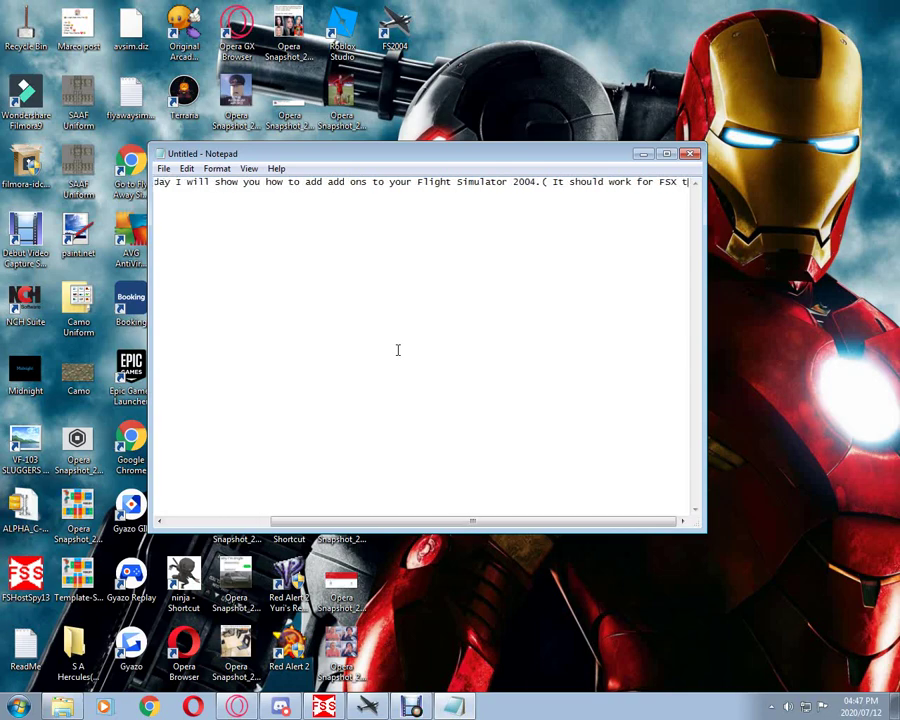
type("oo)")
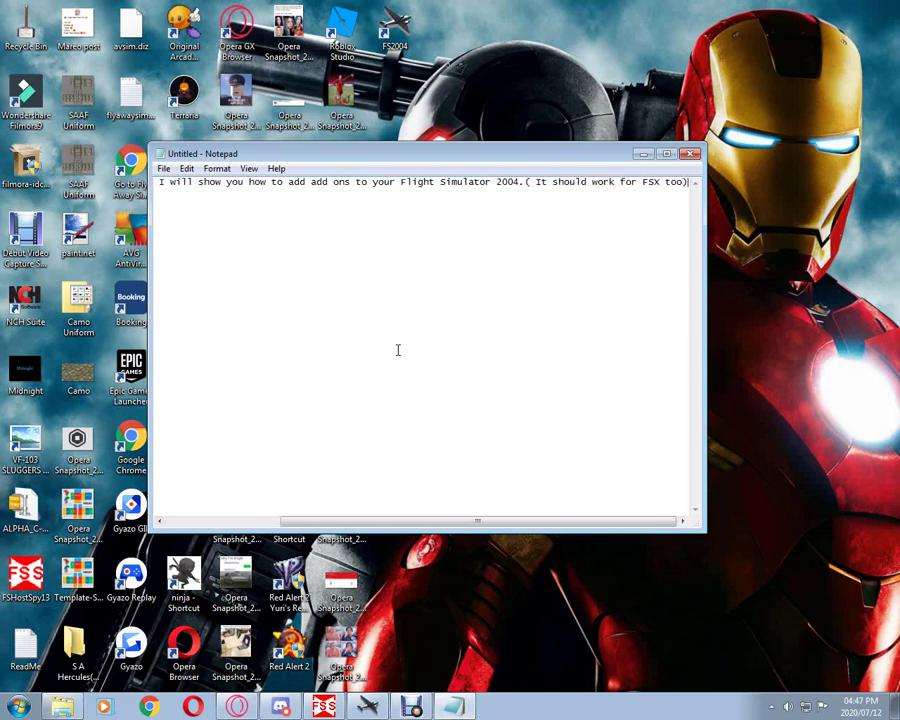
Clear the whole introduction from the note.
key("BackSpace")
key("BackSpace")
key("BackSpace")
key("BackSpace")
key("BackSpace")
key("BackSpace")
key("BackSpace")
key("BackSpace")
key("BackSpace")
key("BackSpace")
key("BackSpace")
key("BackSpace")
key("BackSpace")
key("ctrl+a")
key("BackSpace")
Write "Lets get on with it. First you want to go to any of these Webstites" in the empty note.
type("L")
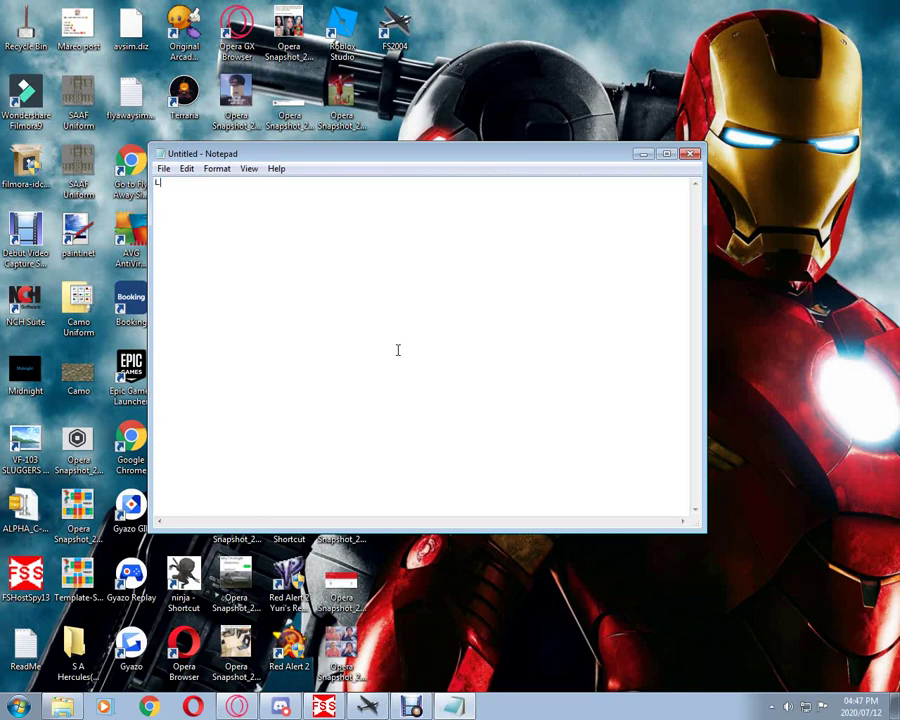
type("eta")
type("get on")
type(" with it. ")
type("First you ")
type("want t")
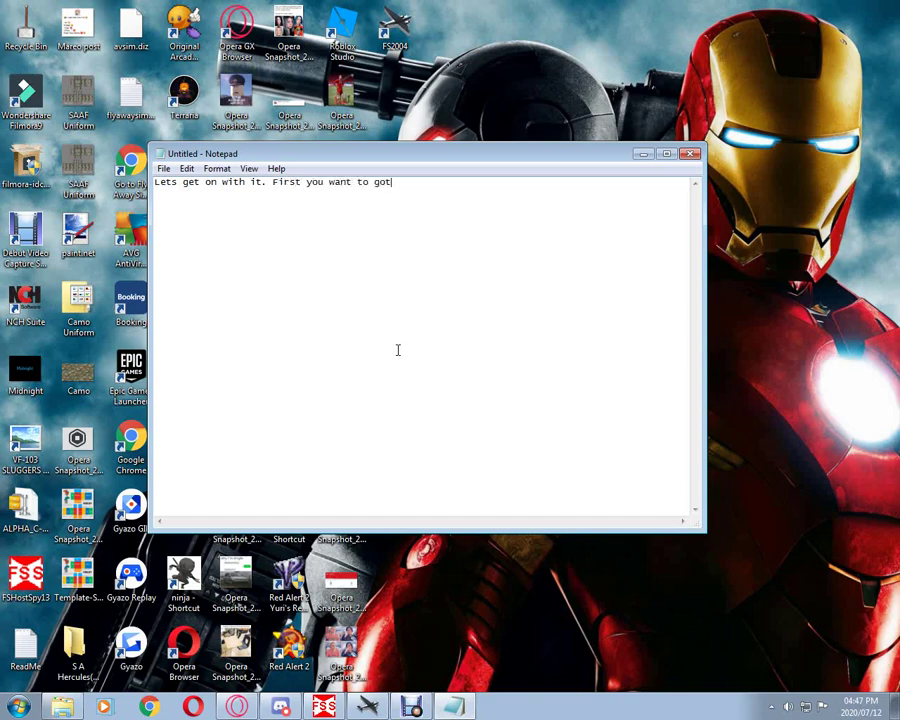
type("o go to any of the ")
type("e Webstie")
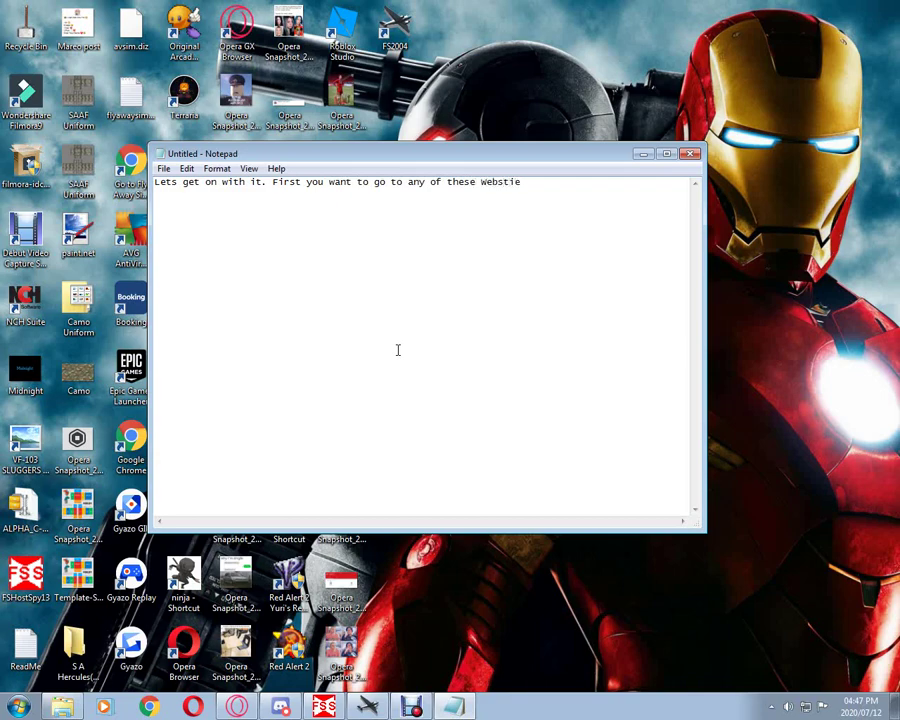
Finish the sentence with the website list "FlightSim.com, Simvation.com and JustFlight.com.".
key("BackSpace")
type("tes.: FlightSim.com, Simvat")
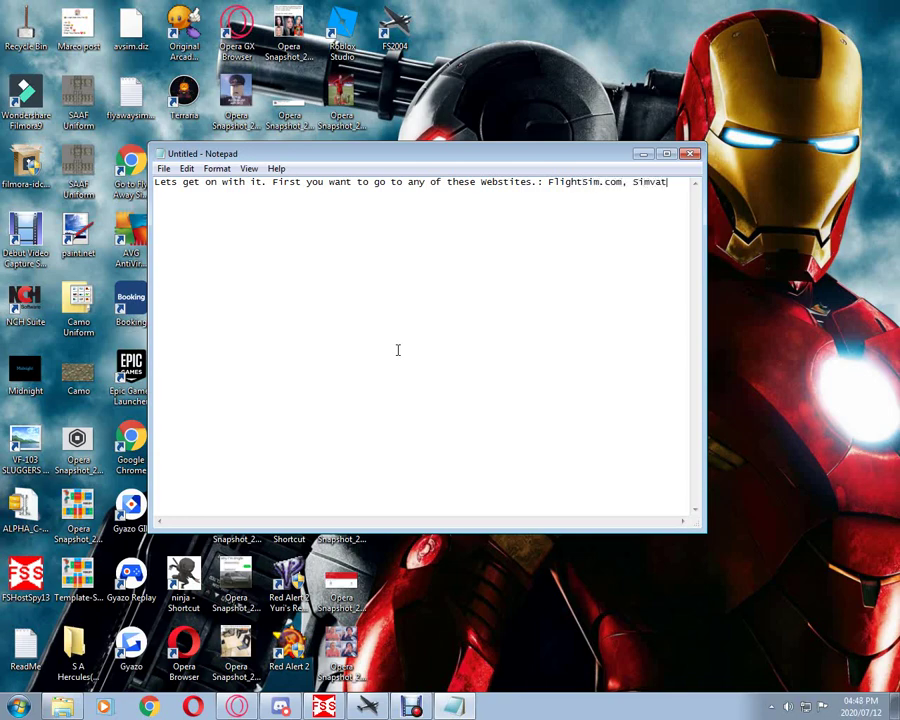
type("ion.com")
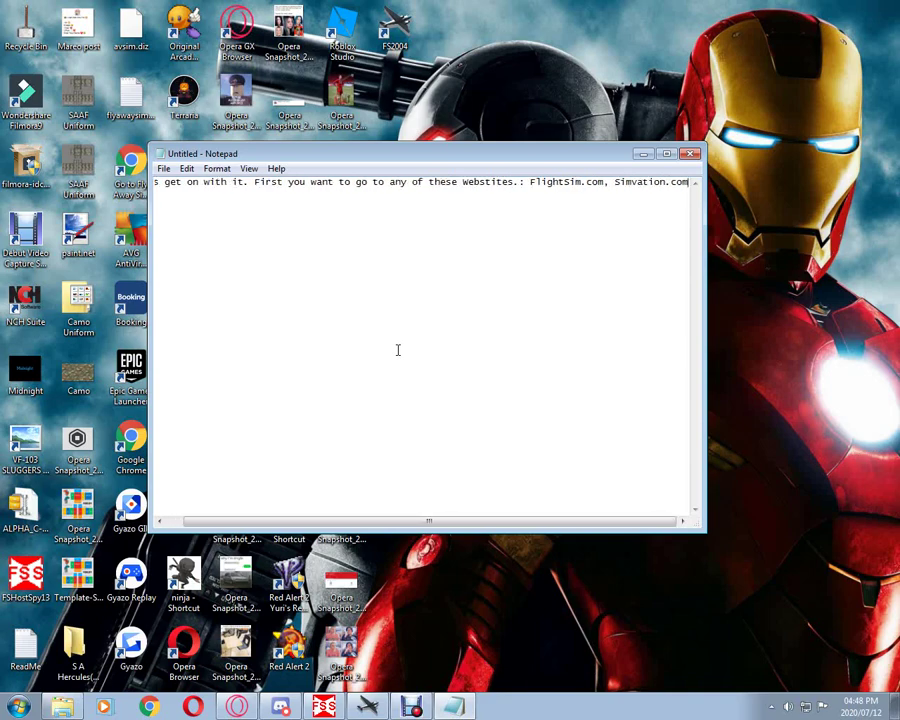
type(", ")
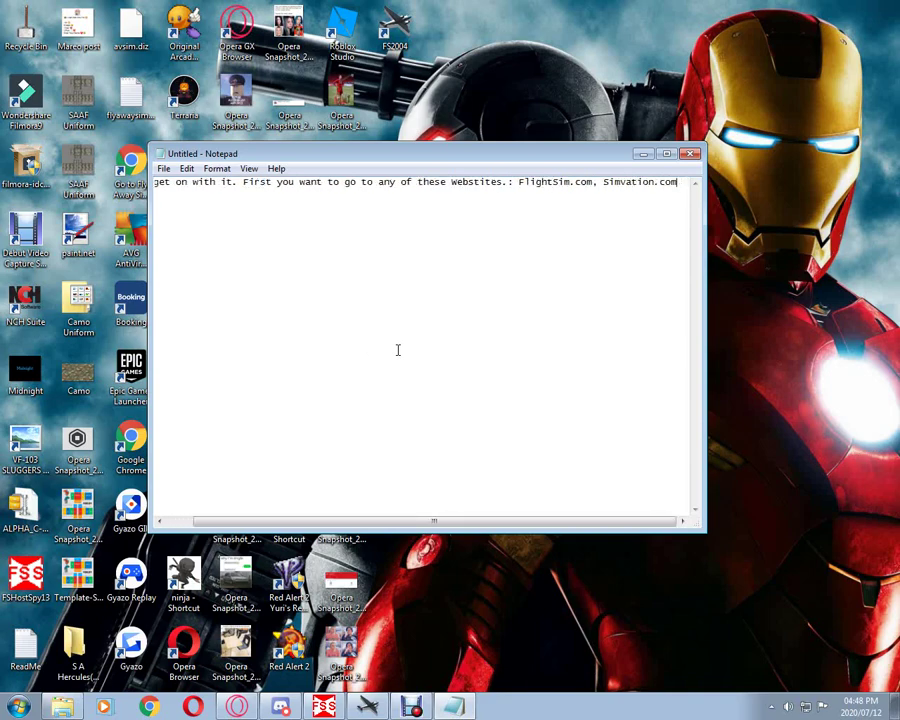
type(" and Ju")
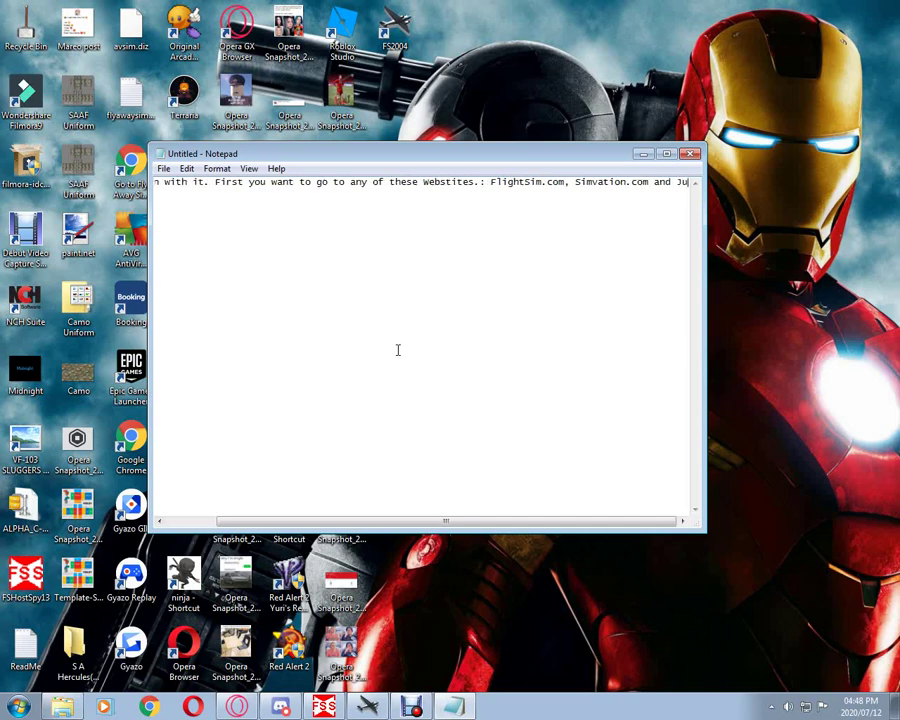
type("st ")
type("Flig")
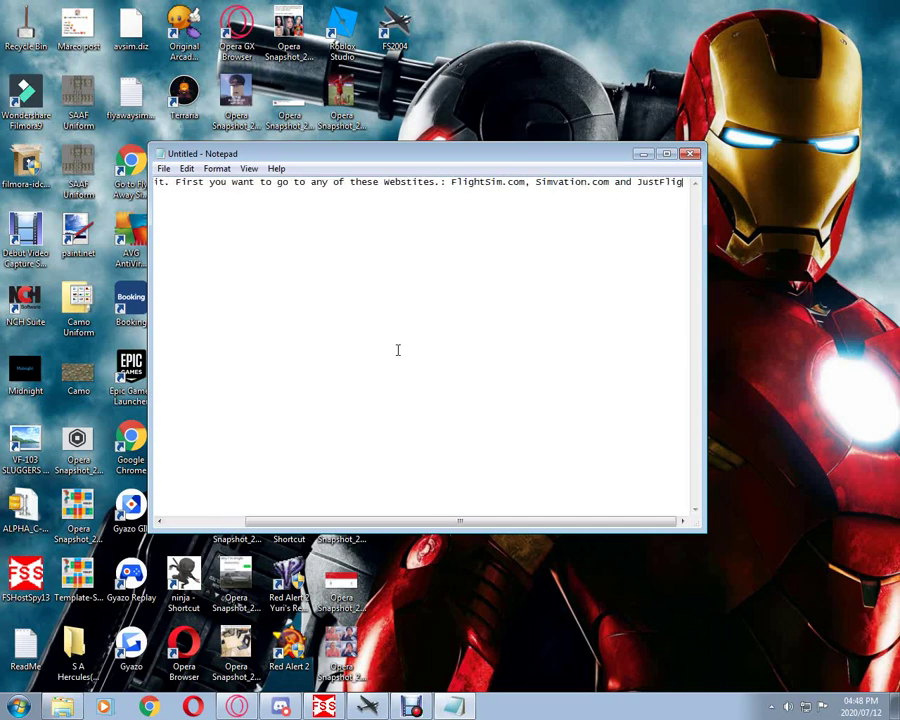
type("tt.c")
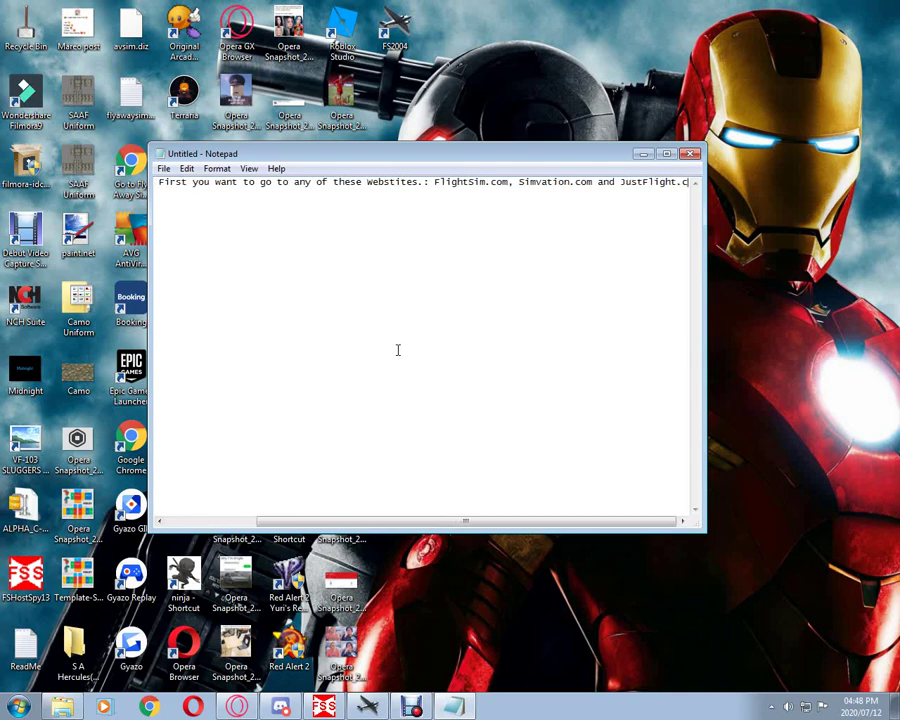
type("om.")
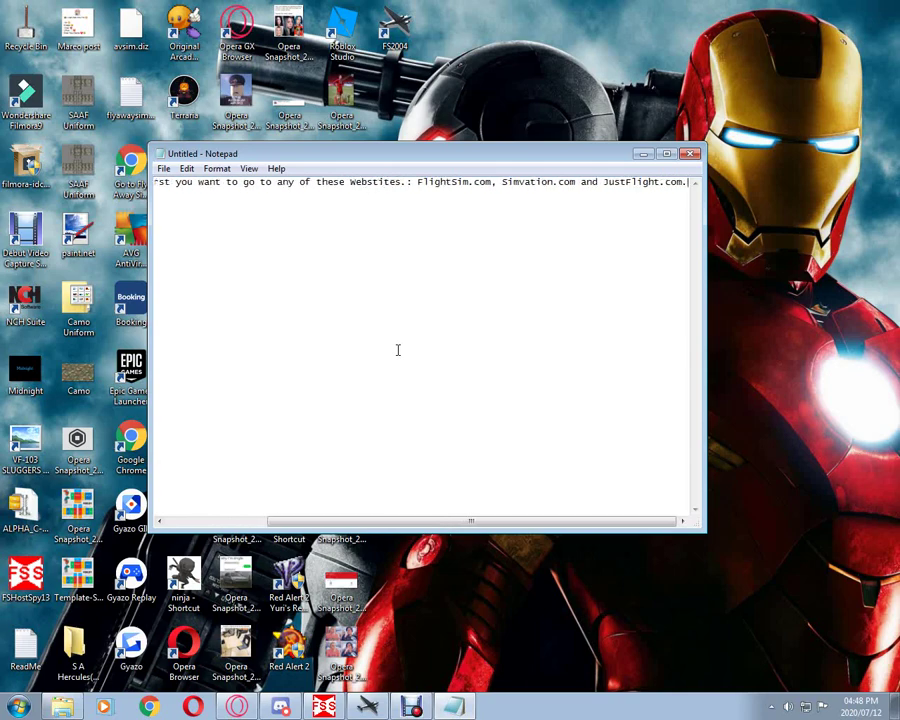
Clear the website list and all other text from the note, and minimize its window.
key("ctrl+a")
key("BackSpace")
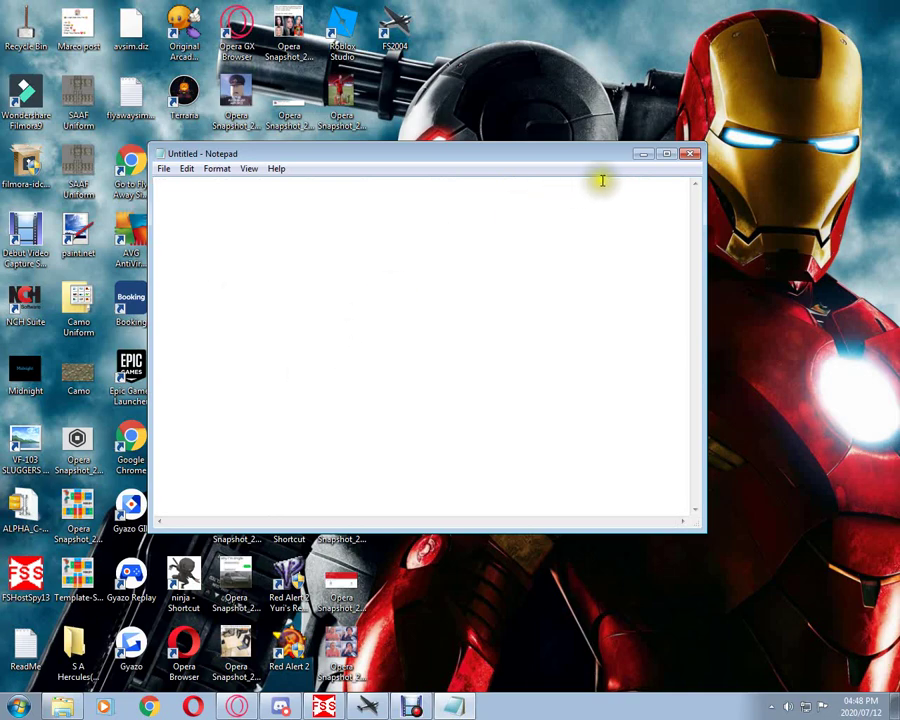
left_click(644, 154)
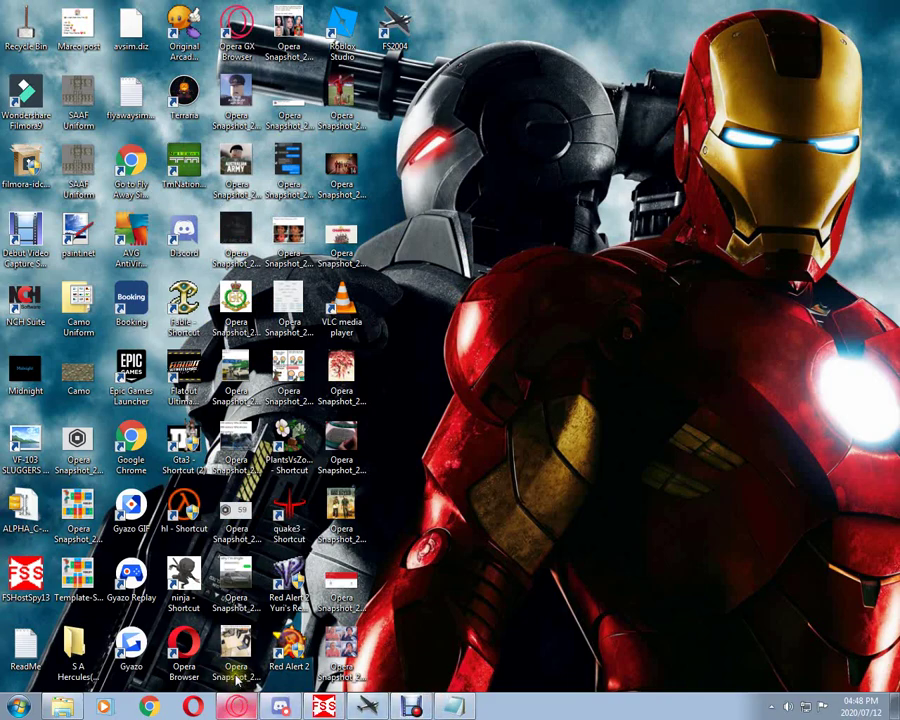
Switch to the Opera GX browser window with the Fly Away Simulation search page.
left_click(426, 703)
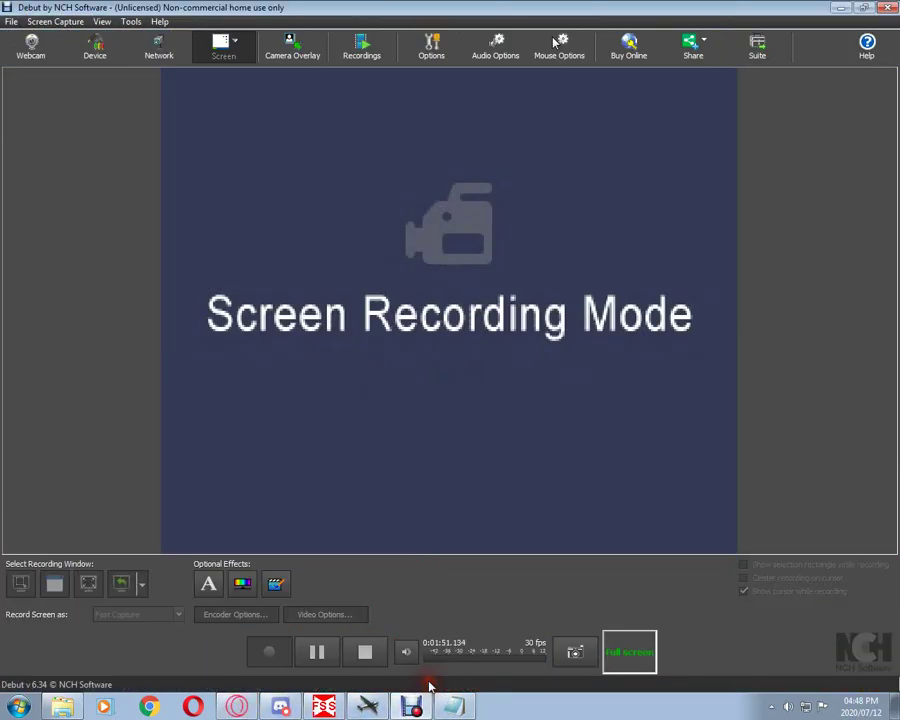
left_click(862, 7)
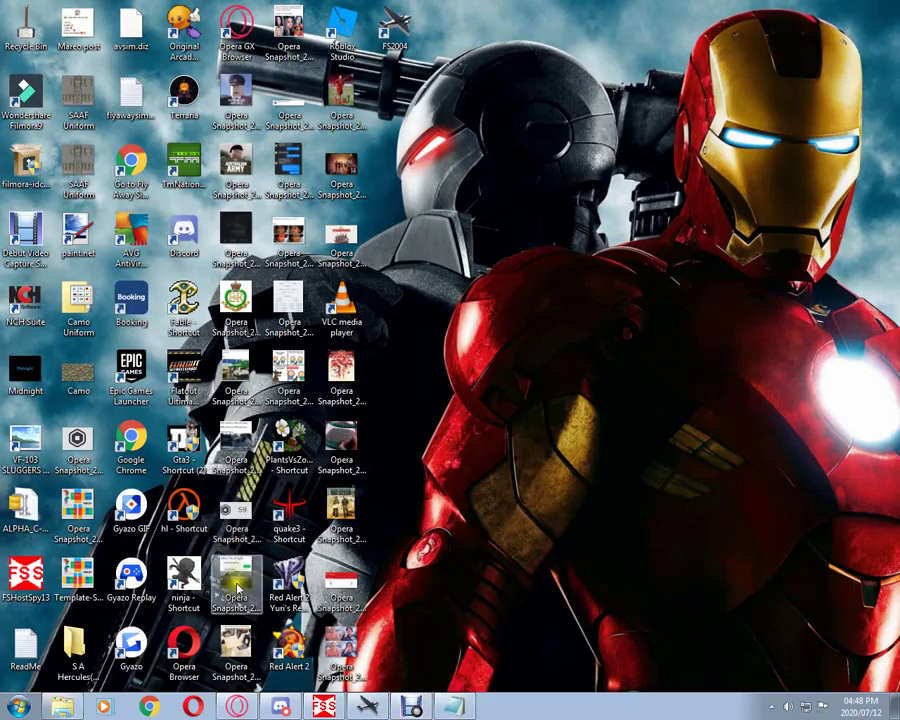
left_click(237, 706)
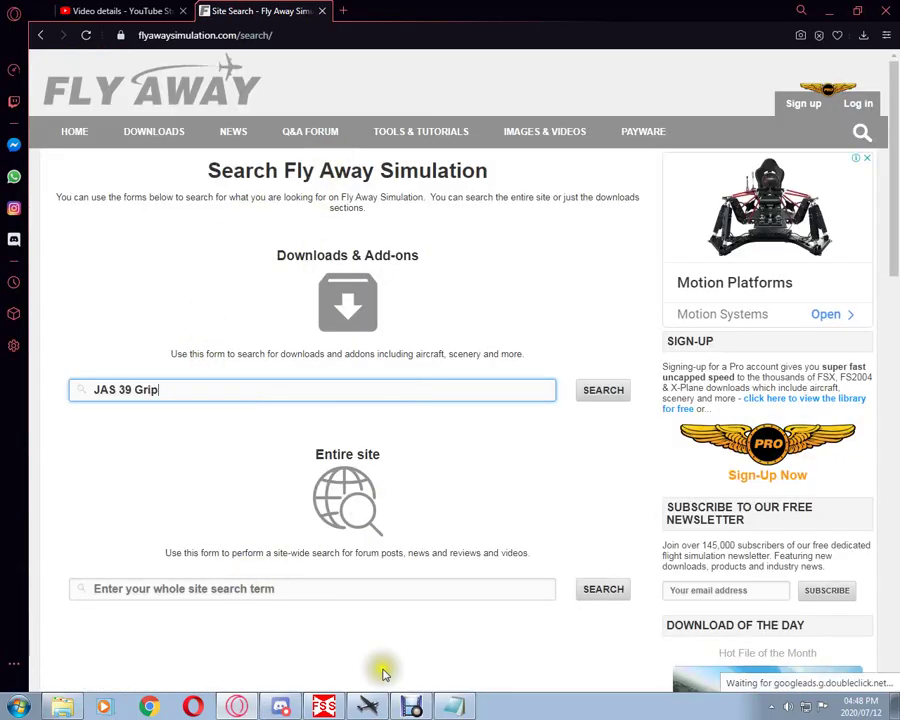
Return to Notepad and write "Or Flyawayim.com, Then you want to search any of the Air Crafts that you want".
left_click(452, 704)
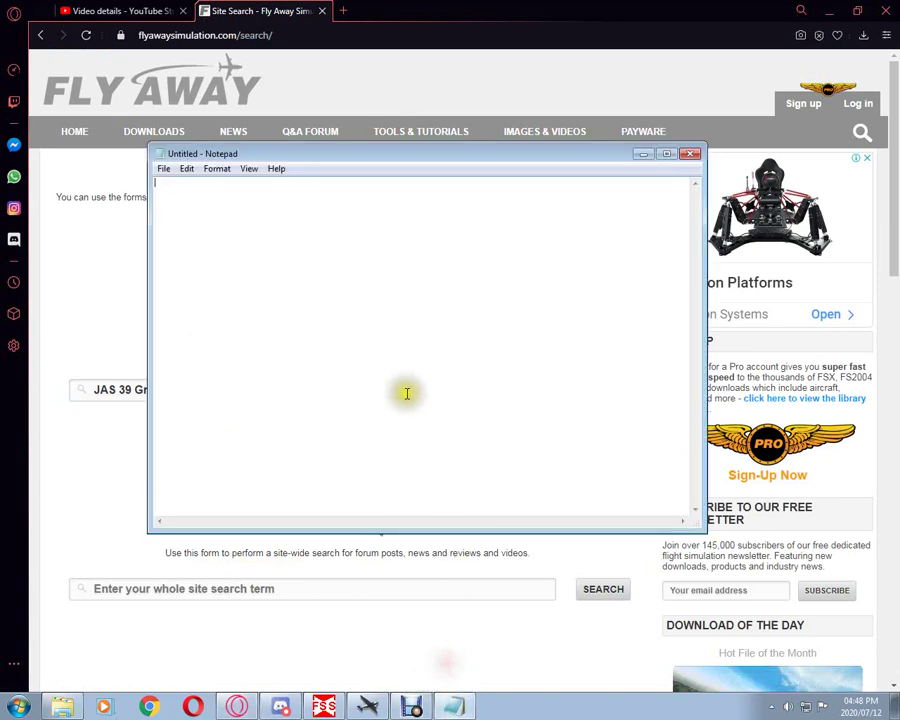
type("Or Flywa")
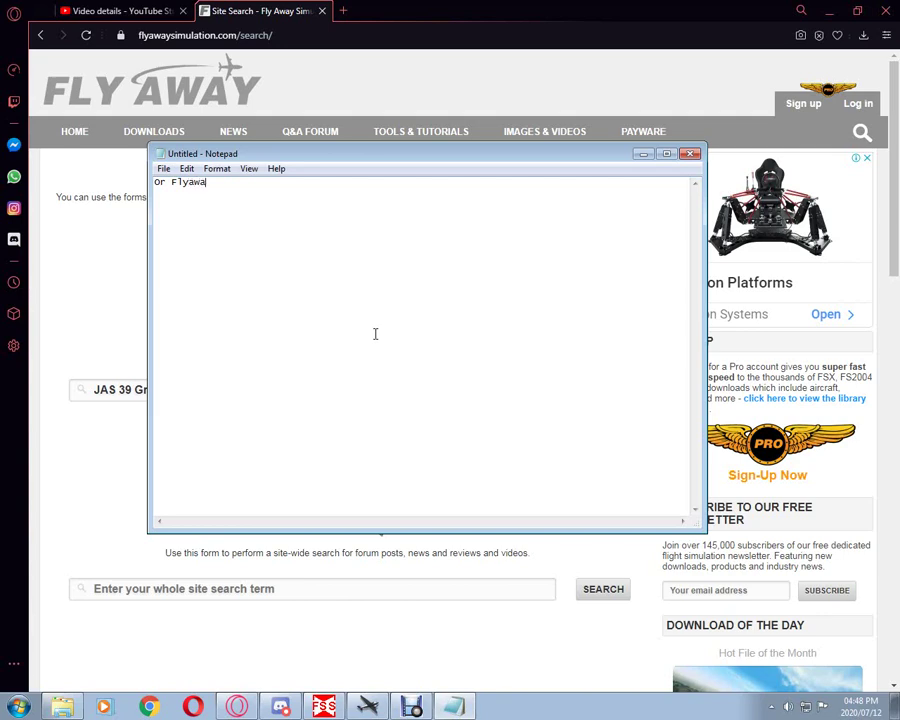
type("ysim.com, Then you wanto")
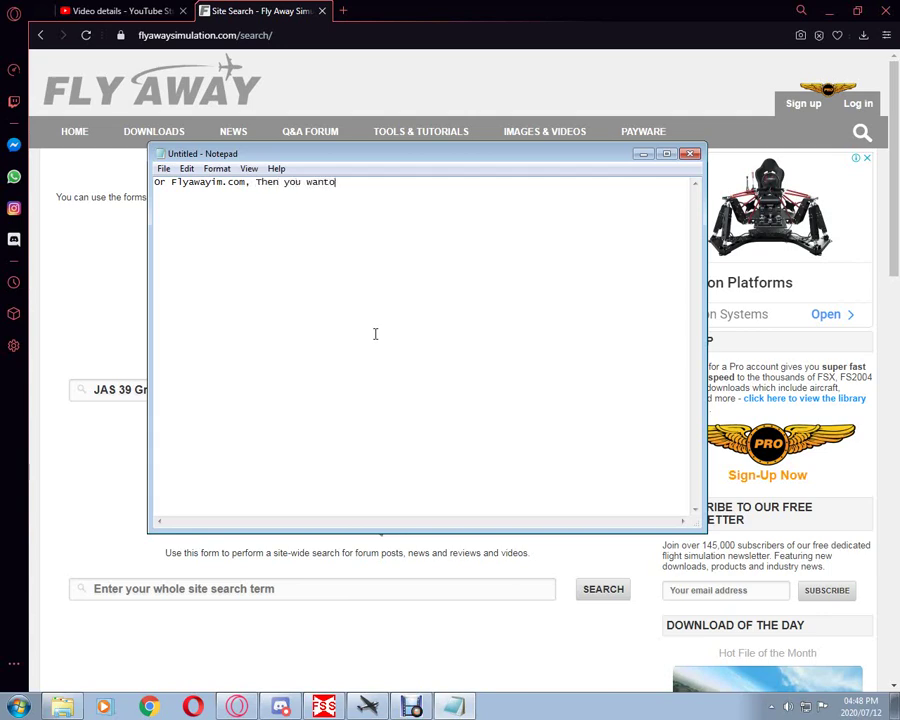
type("t")
key("BackSpace")
key("BackSpace")
key("BackSpace")
type("to seatc")
key("BackSpace")
type("ch any of the Ai")
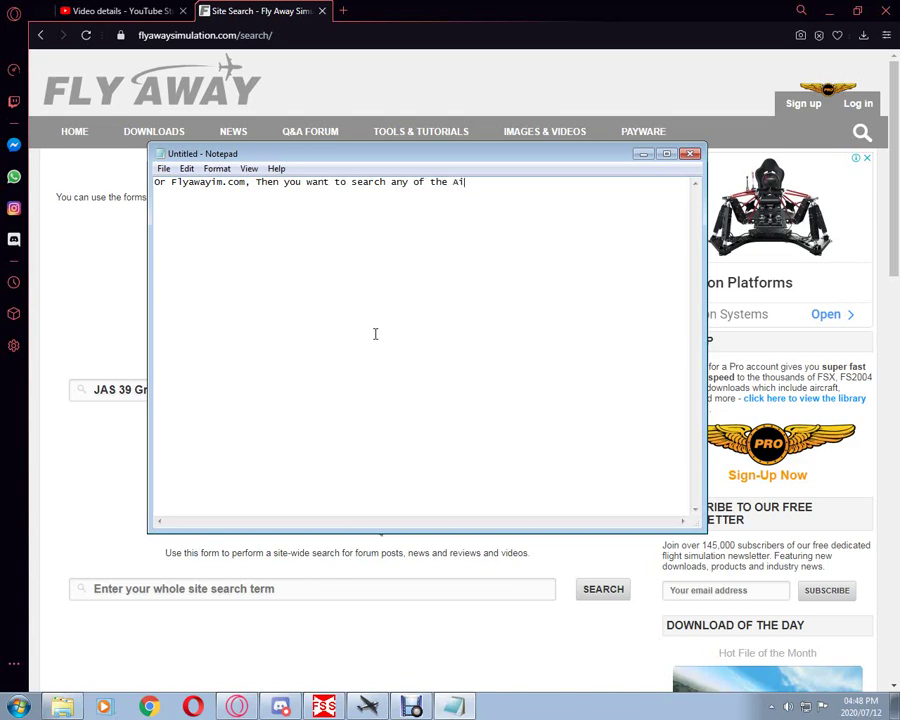
type("r Crafts that you want")
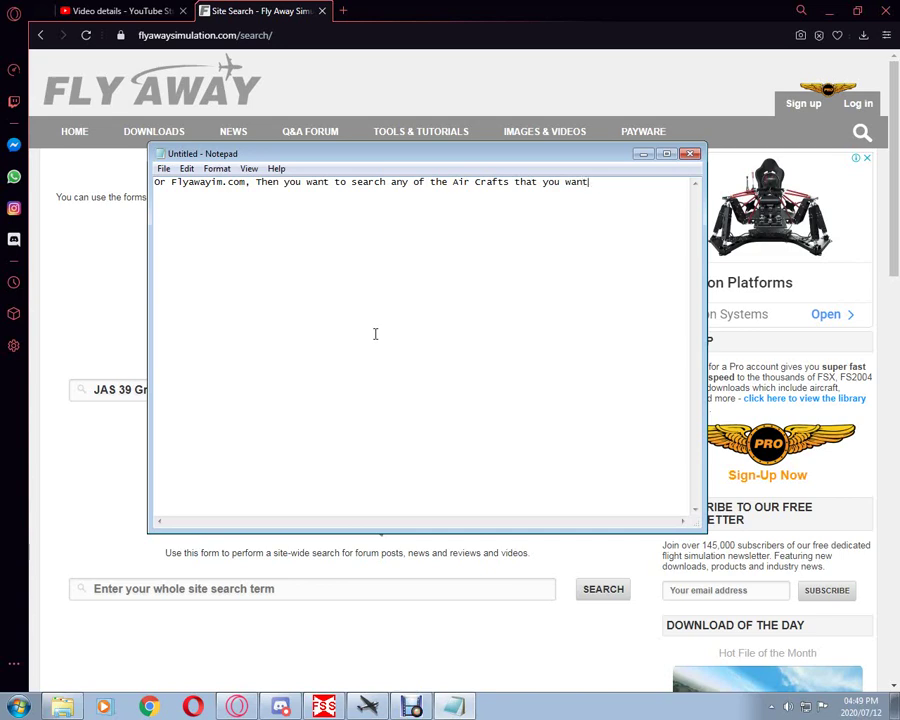
Delete the text about searching for aircraft from the note and minimize Notepad to uncover the browser.
key("BackSpace")
key("BackSpace")
key("BackSpace")
key("BackSpace")
key("BackSpace")
key("BackSpace")
key("BackSpace")
key("BackSpace")
key("BackSpace")
key("BackSpace")
key("BackSpace")
key("BackSpace")
key("BackSpace")
key("BackSpace")
key("BackSpace")
key("BackSpace")
key("BackSpace")
key("BackSpace")
key("BackSpace")
key("BackSpace")
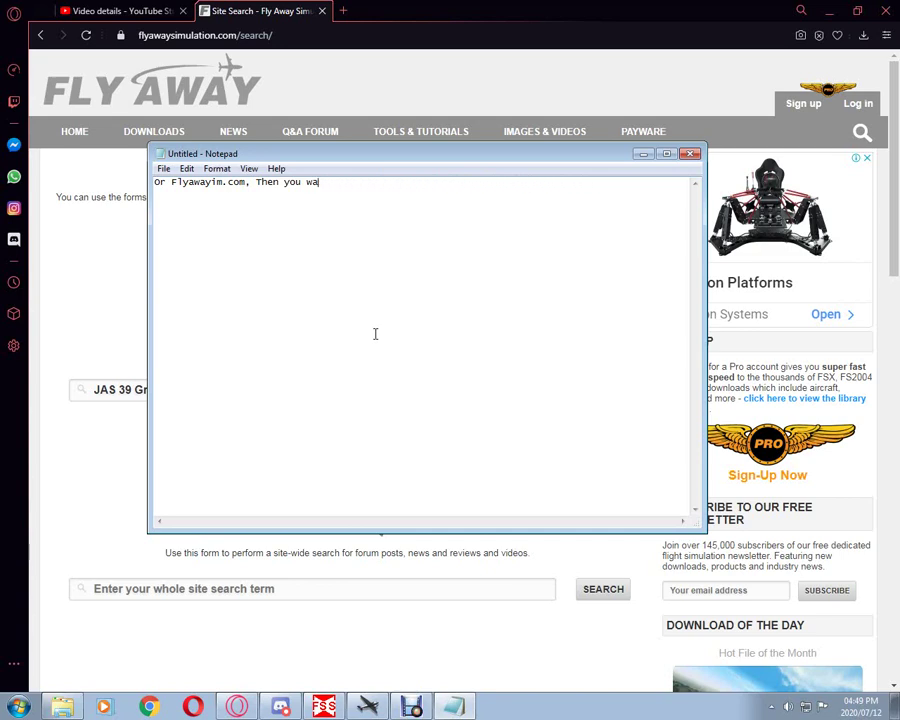
key("BackSpace")
key("BackSpace")
key("ctrl+a")
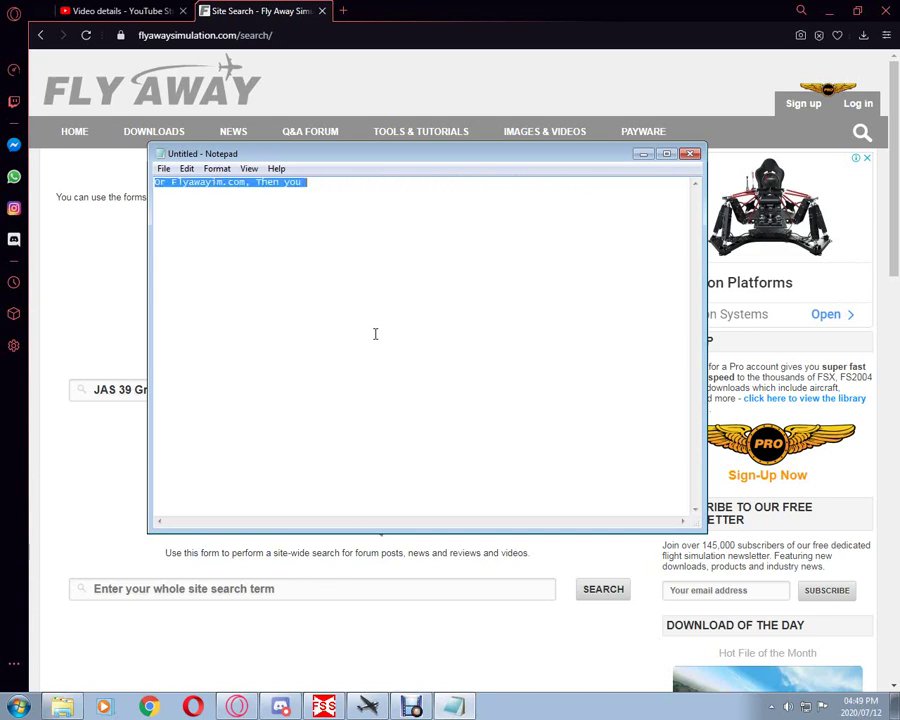
key("BackSpace")
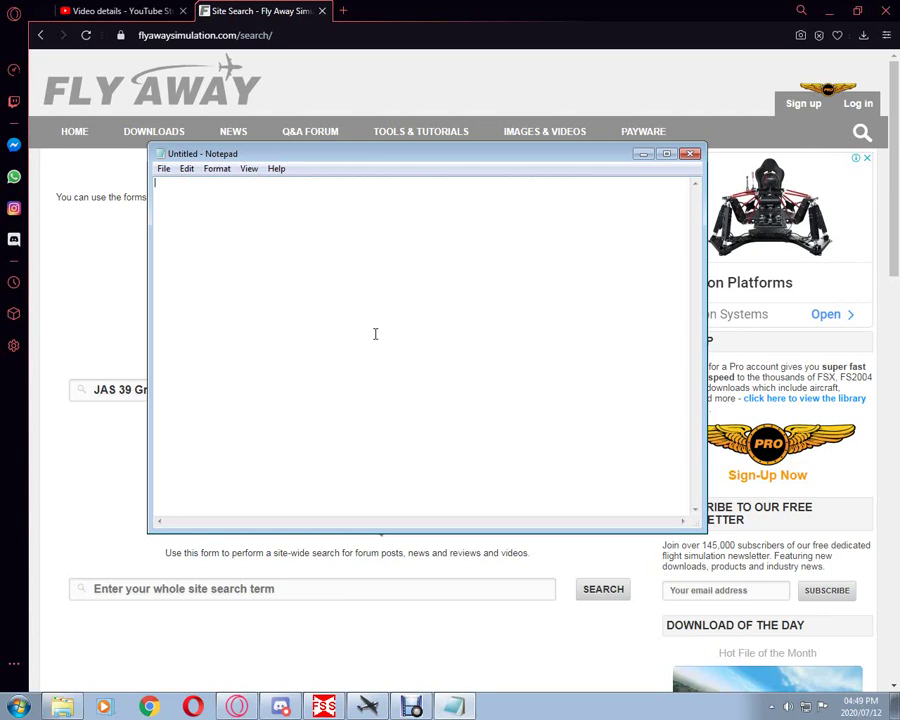
left_click(641, 151)
Search the site's downloads and add-ons for "JAS 39 Grip", and repeat the search with "JAS 39 Gripen".
left_click(586, 392)
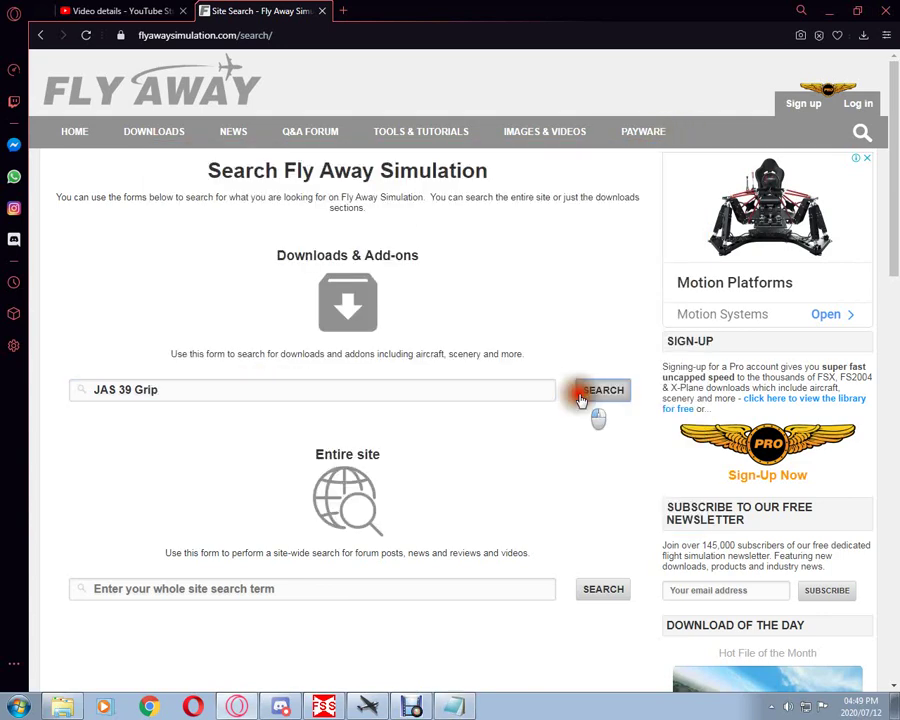
left_click(375, 389)
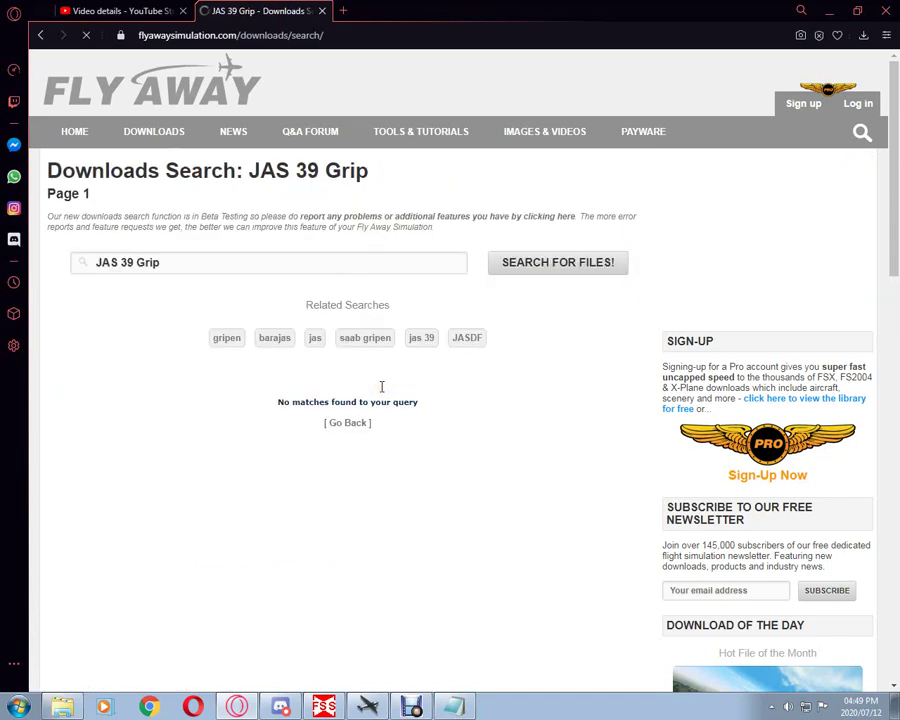
left_click(187, 267)
type("en")
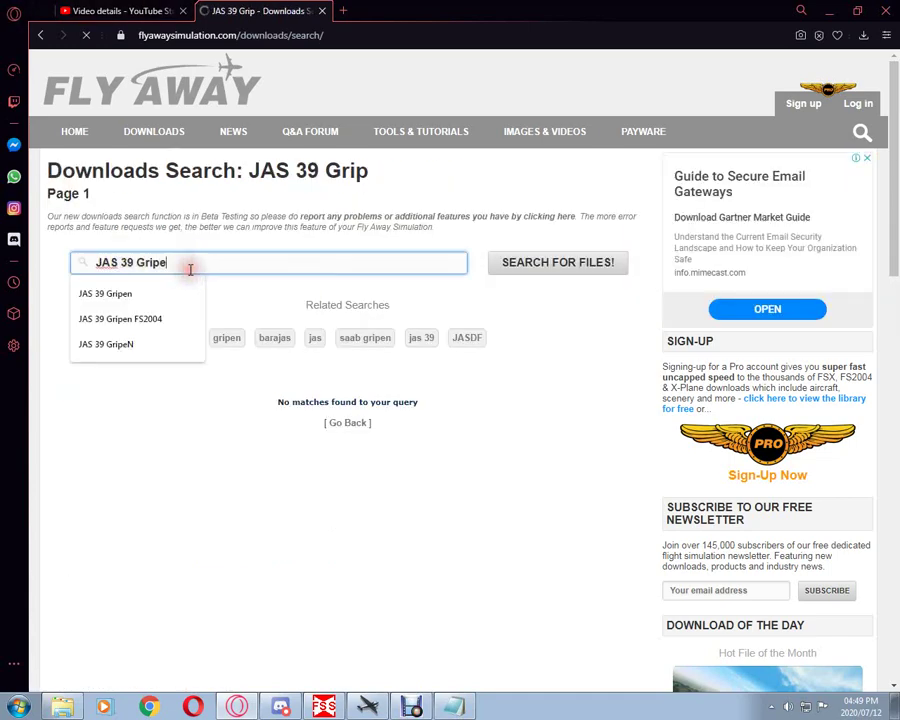
left_click(535, 265)
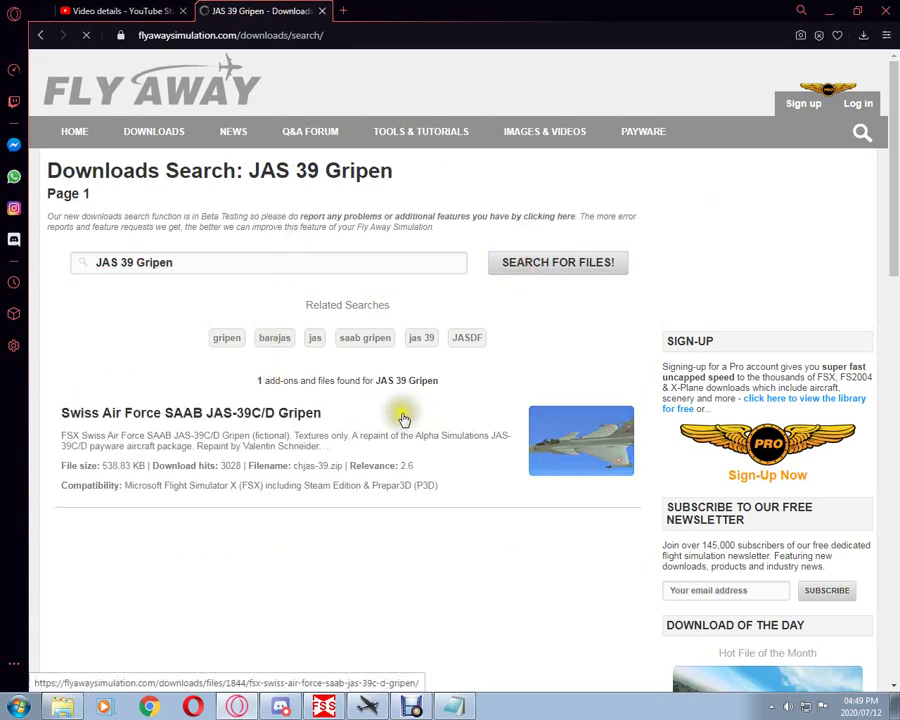
Switch to Notepad and write "Then you want to click on it and download it. After you downloaded it, You want to do every step that I do.".
left_click(460, 697)
type("T")
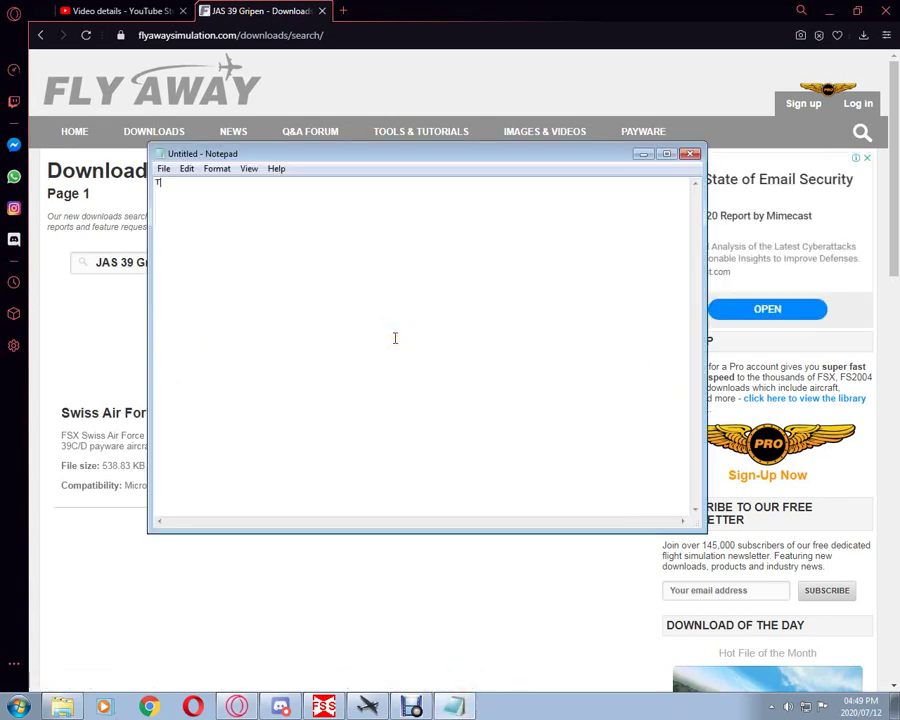
type("hen you want to click")
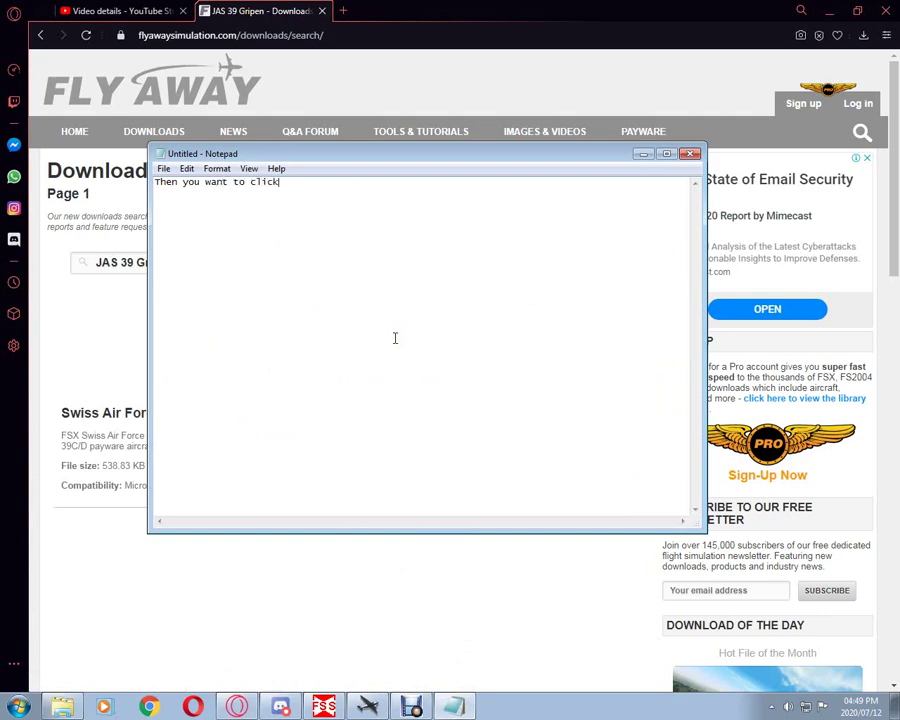
type(" on it and download")
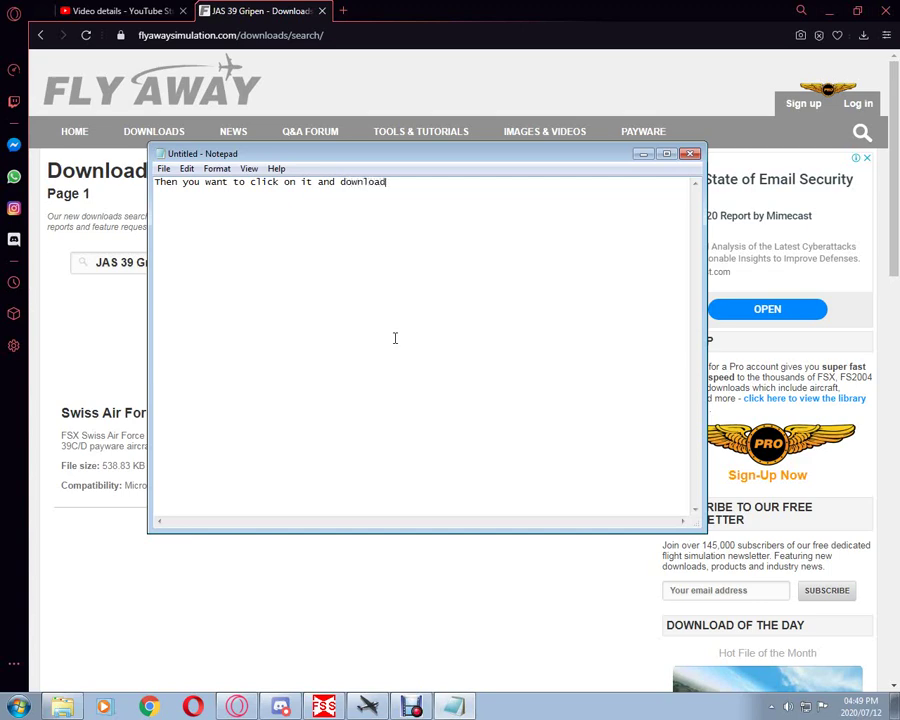
type(" it. After yo")
type("u want to")
key("BackSpace")
key("BackSpace")
key("BackSpace")
key("BackSpace")
key("BackSpace")
key("BackSpace")
type("downloaded it, ")
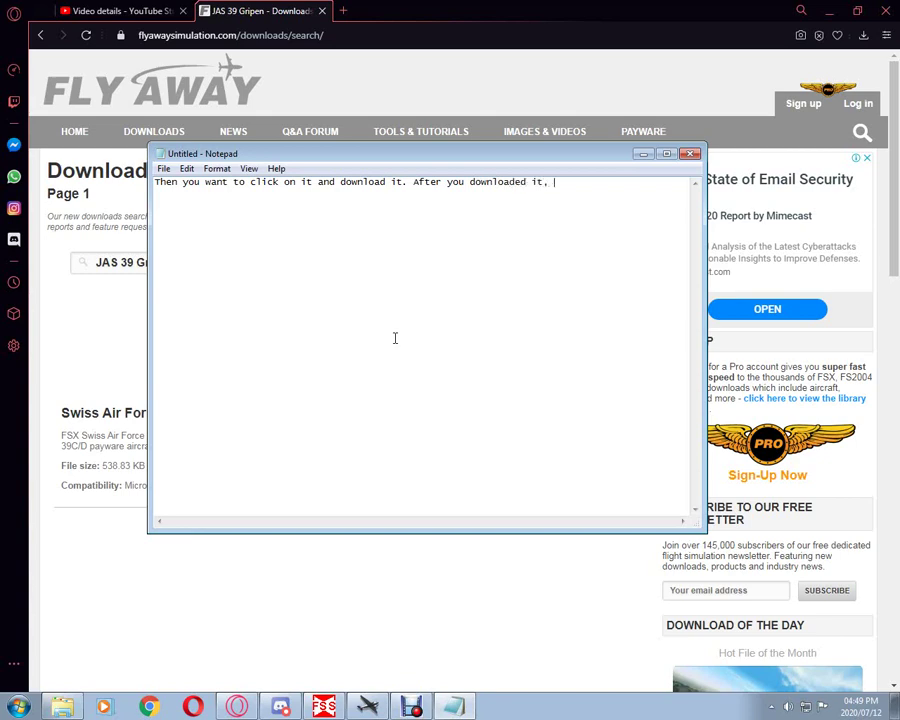
type("You want to do every ")
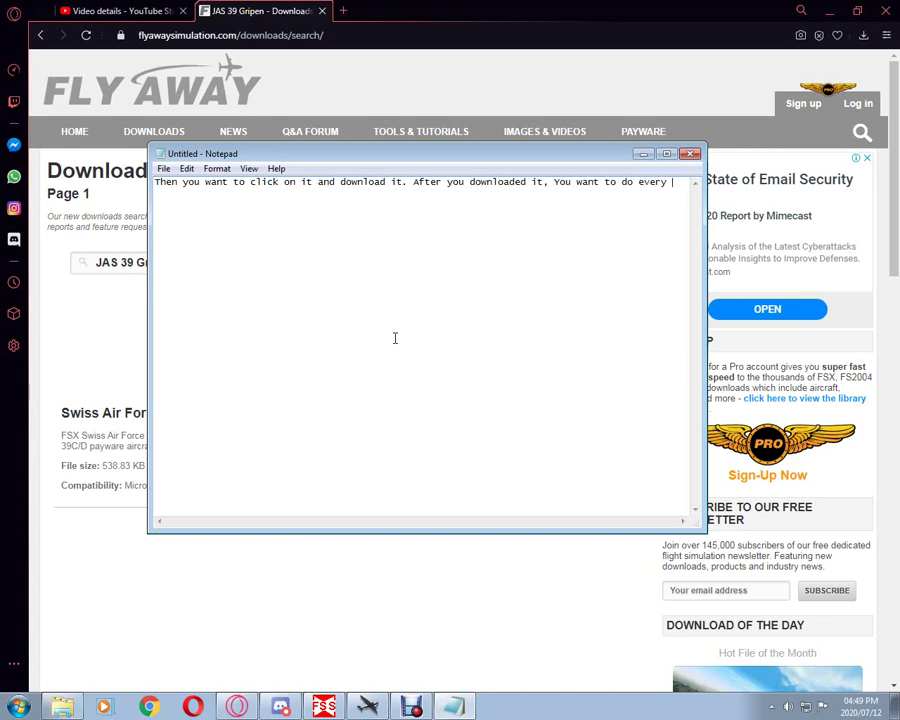
type("step that ")
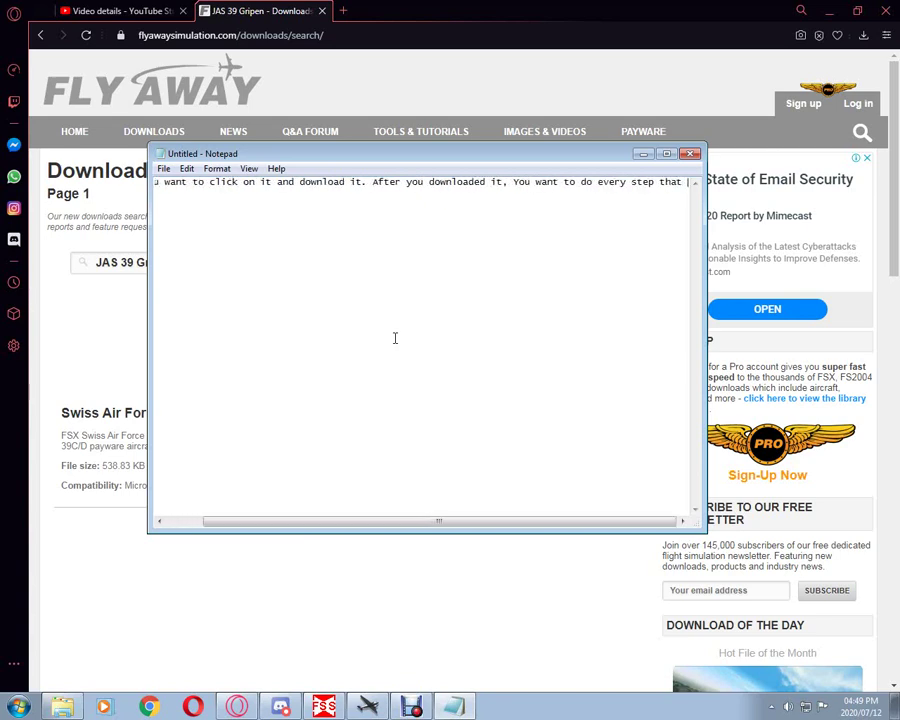
type("I do.")
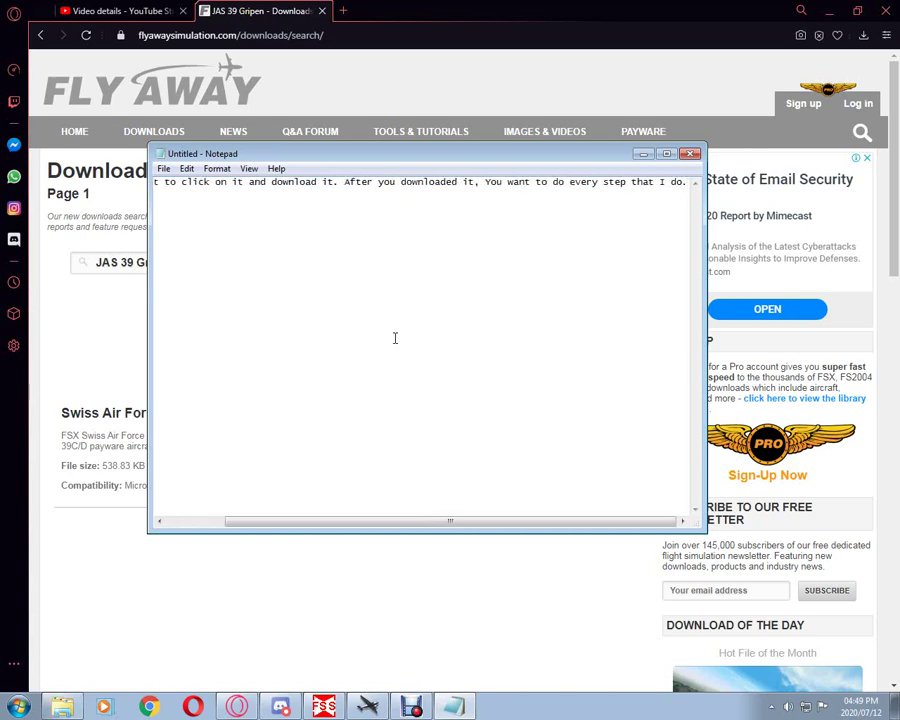
Clear the note about downloading, and minimize both Notepad and the browser to uncover the desktop.
key("ctrl+a")
key("Delete")
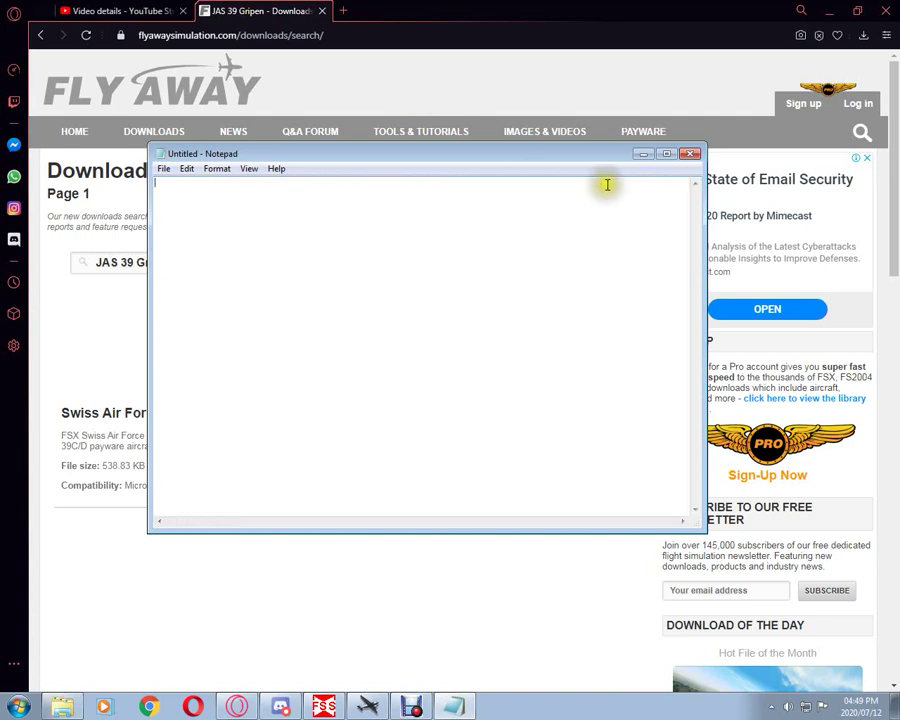
left_click(645, 154)
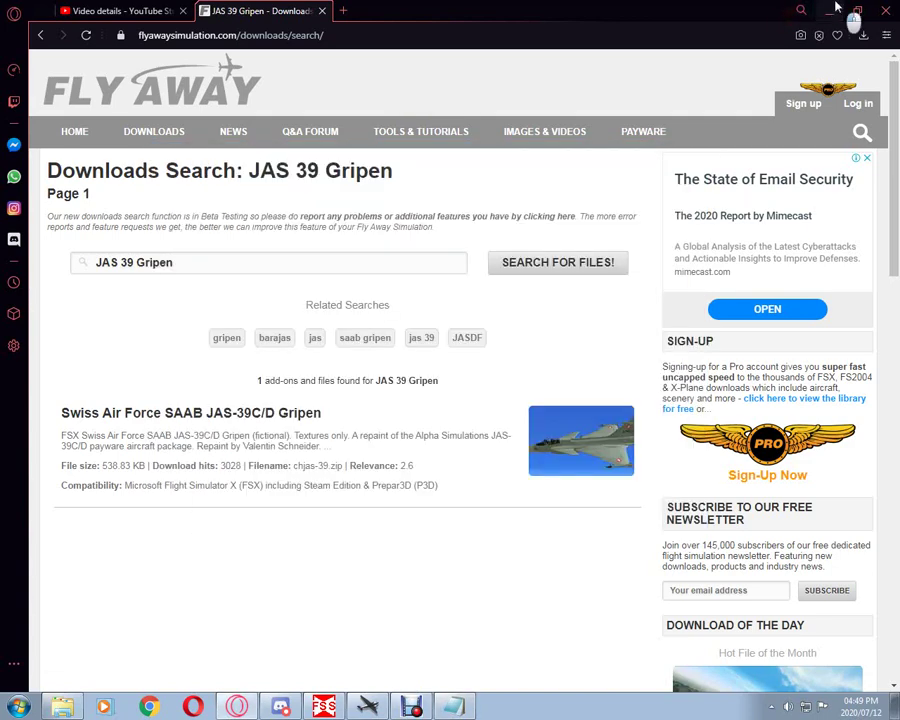
left_click(836, 8)
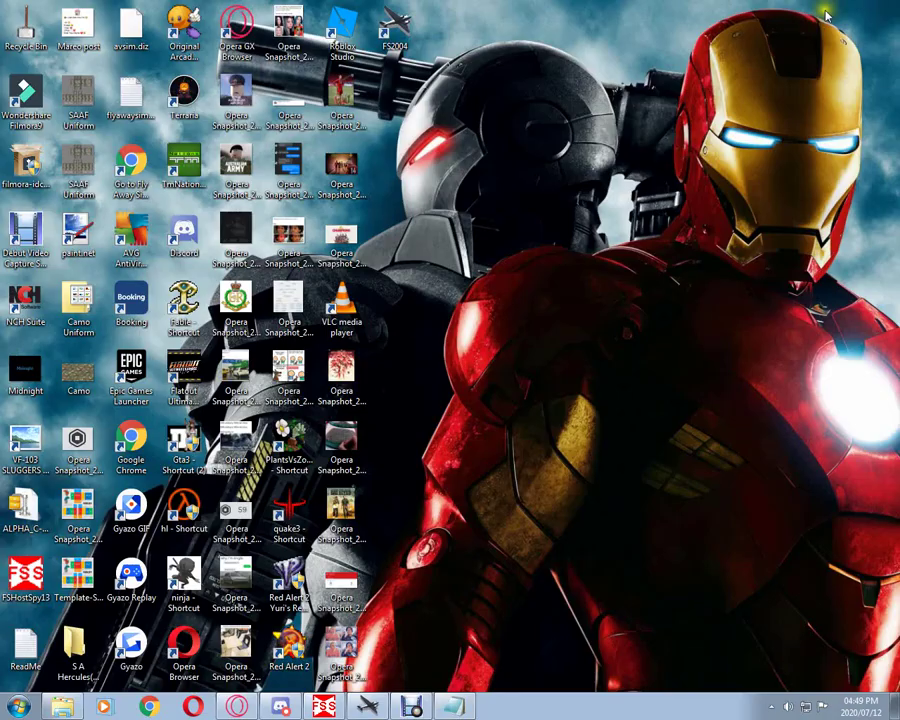
Open the file location of the FS2004 desktop shortcut and maximize the Flight Simulator 9 folder window.
right_click(417, 37)
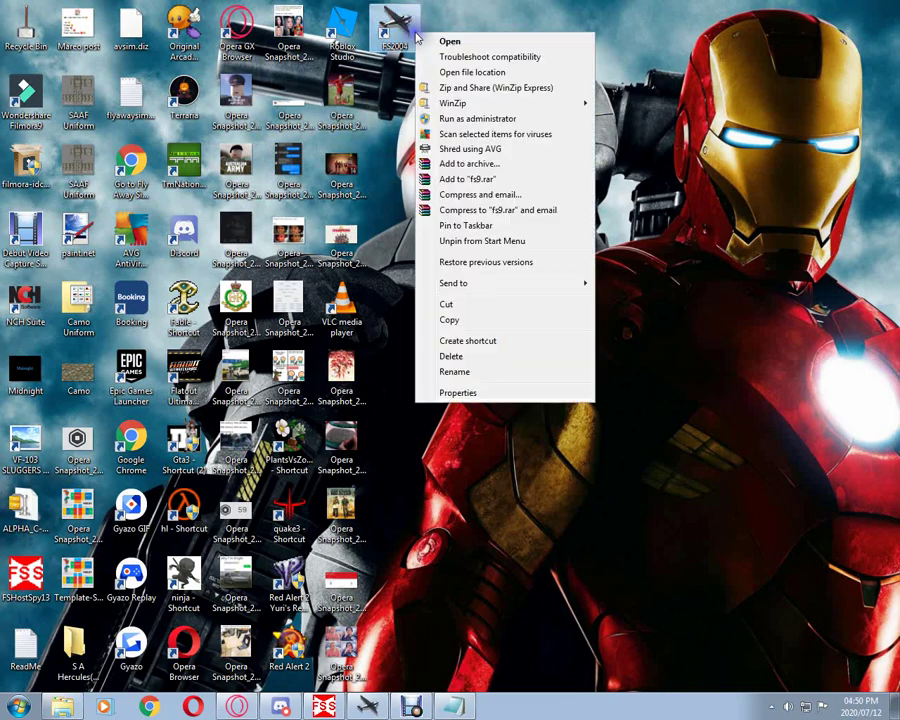
left_click(470, 74)
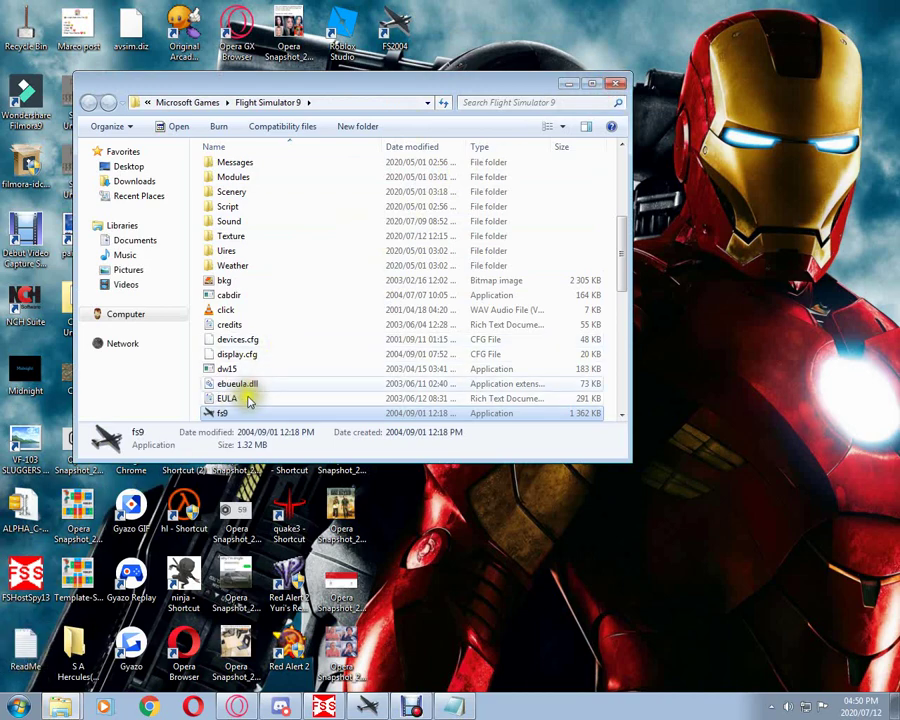
left_click(591, 83)
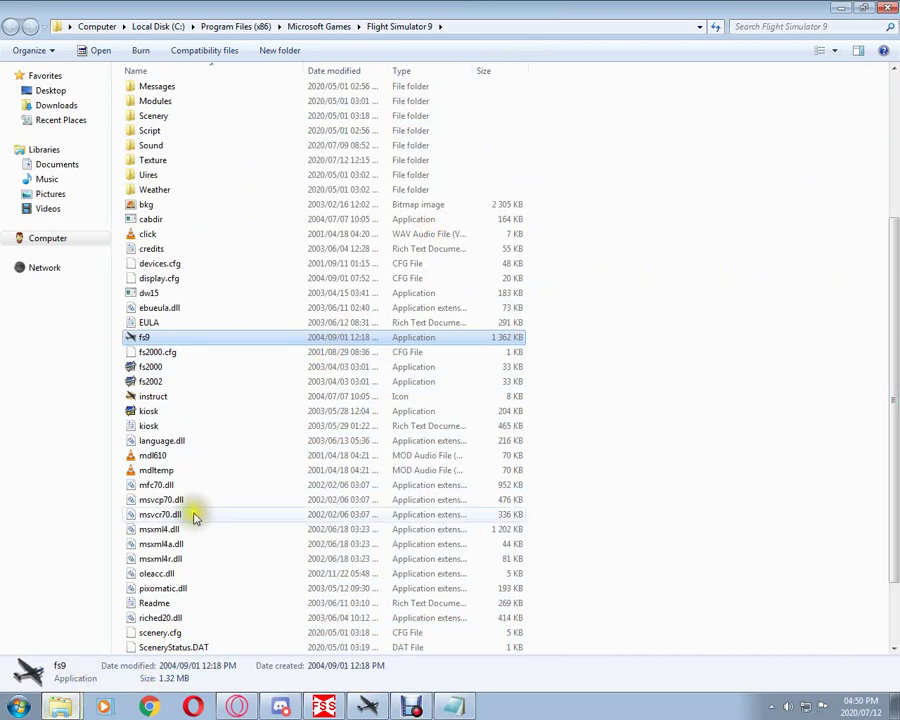
scroll(449, 370, "up", 5)
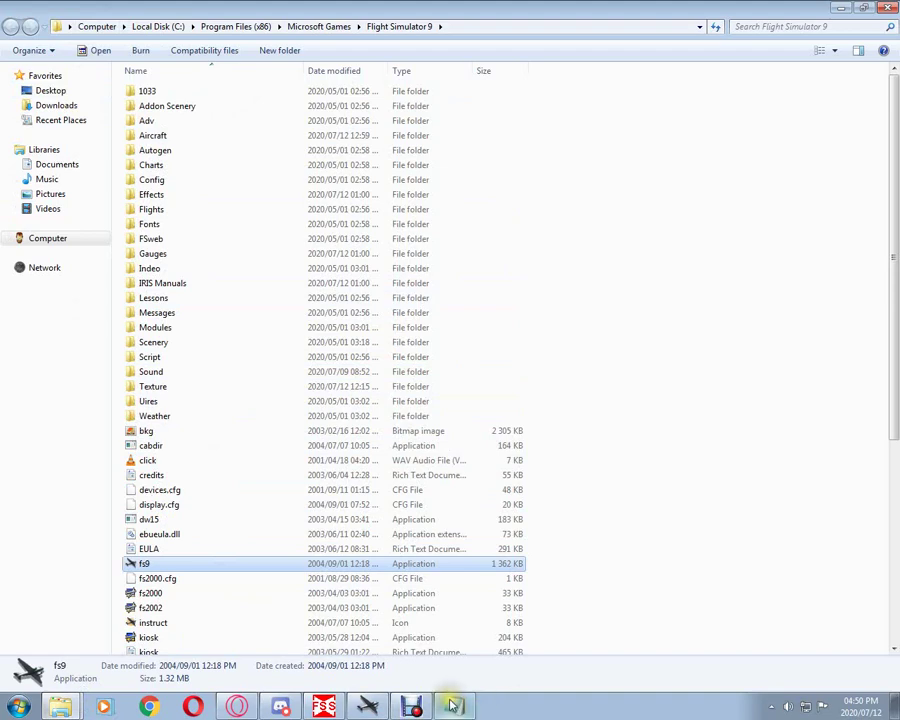
Bring Notepad back over the folder window and write "Go to where you Downloadee it.".
left_click(451, 662)
left_click(443, 365)
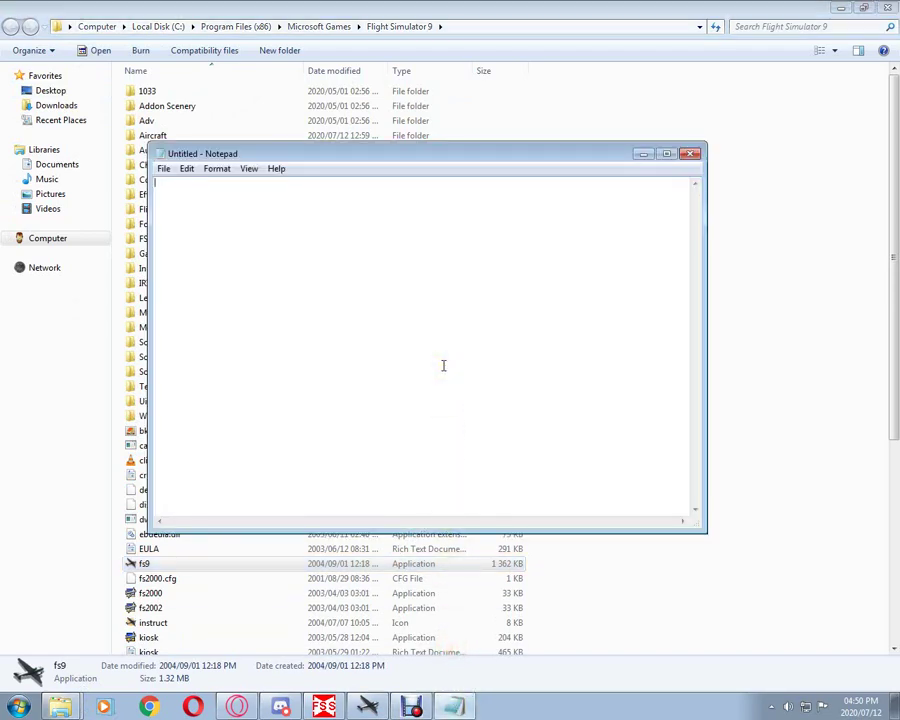
type("Go to where you Downloadee")
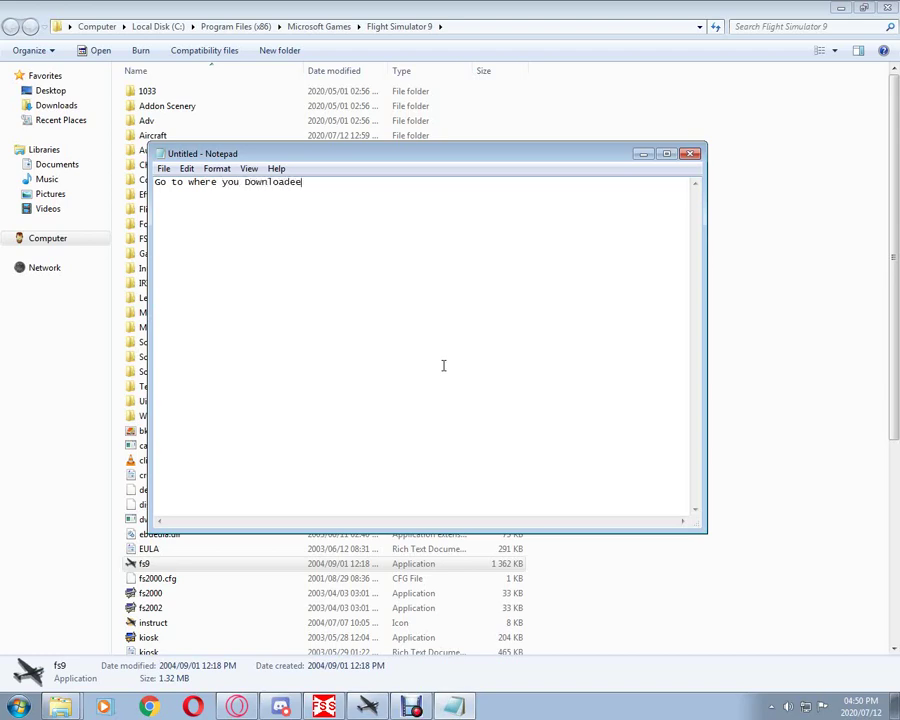
type(" it.")
Clear the note, minimize Notepad, and open the Downloads folder in the Explorer window.
key("ctrl+a")
key("BackSpace")
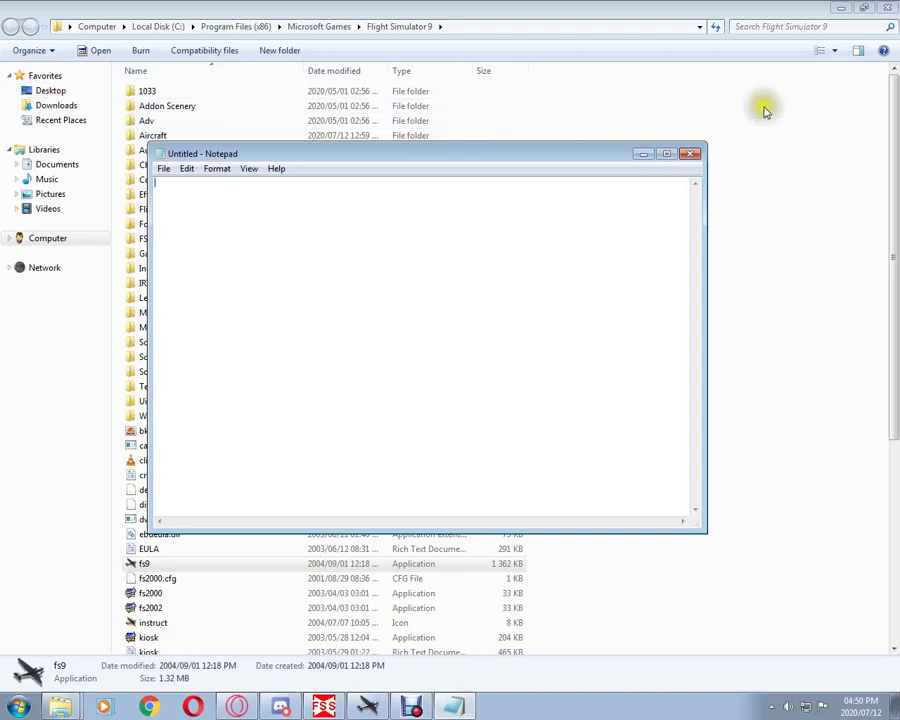
left_click(643, 152)
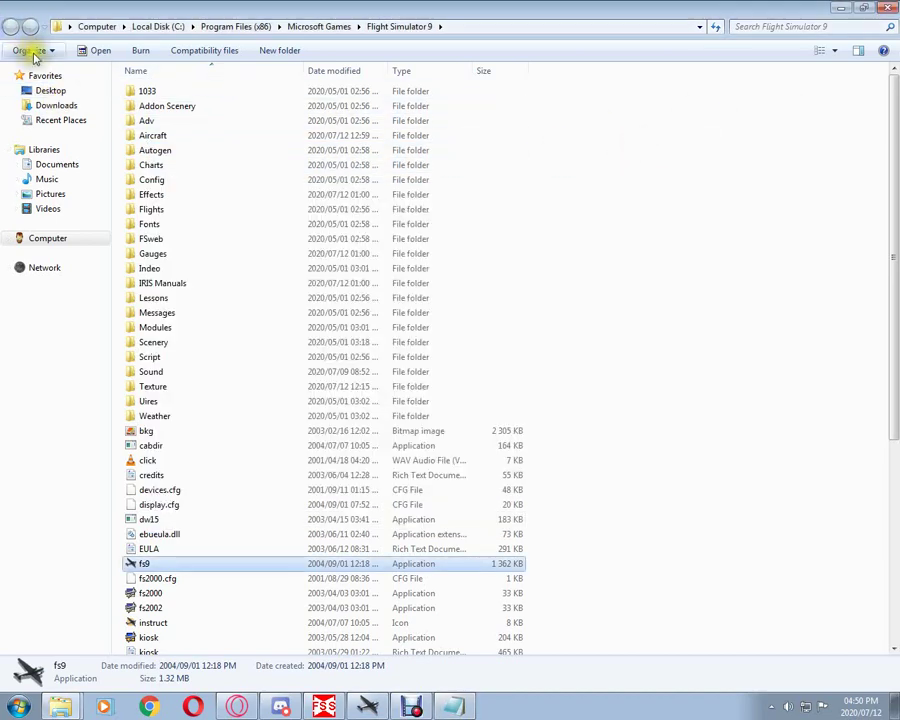
left_click(46, 104)
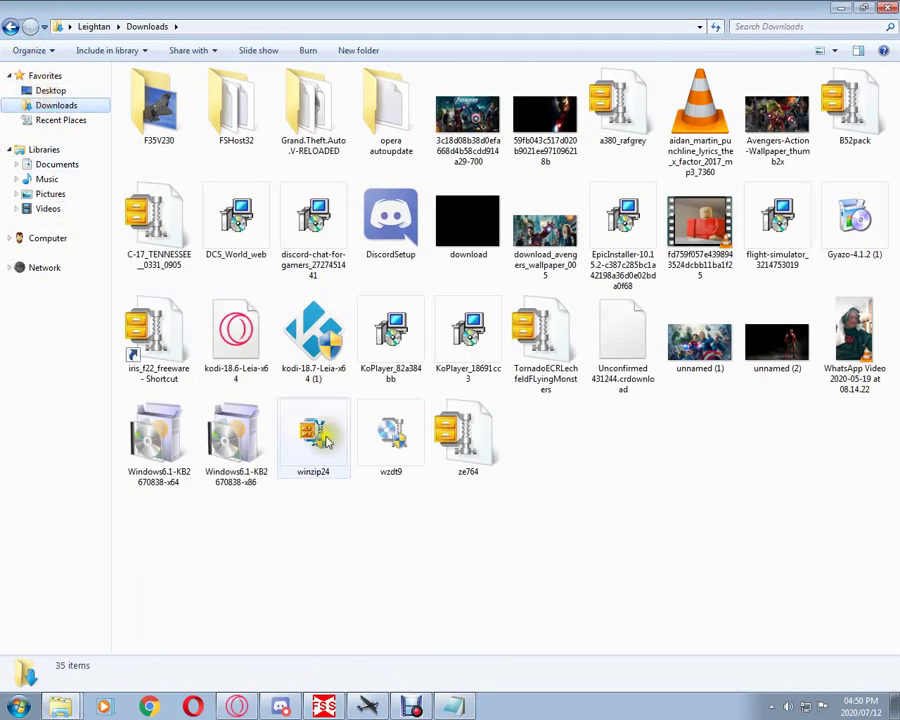
Return to Notepad and write "If you dont have Winzip, Use WinRar or open the file with Windows explorer".
left_click(458, 706)
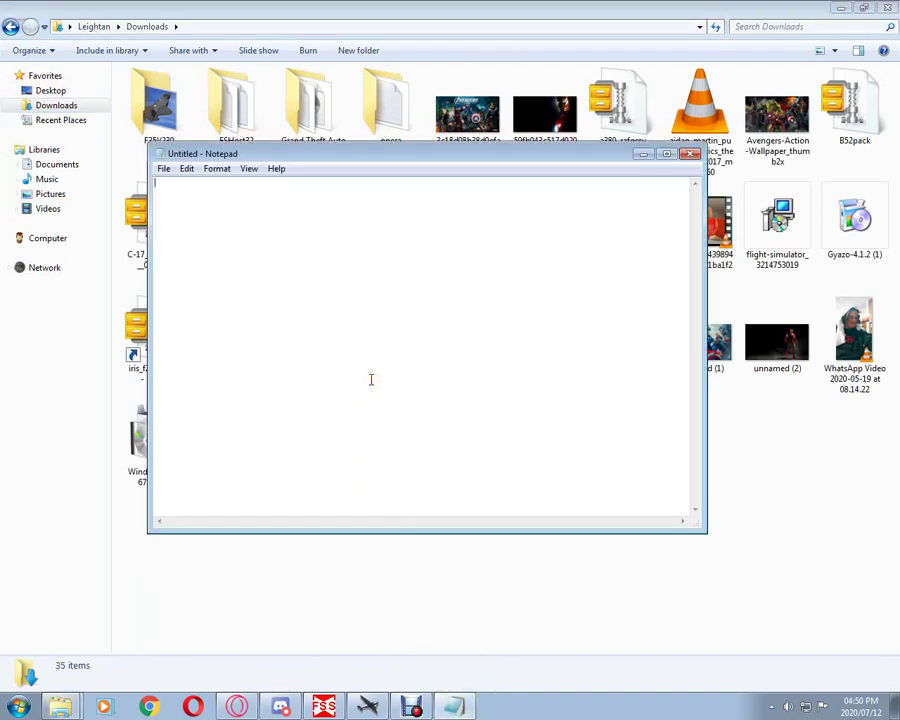
type("If you dont have winzi")
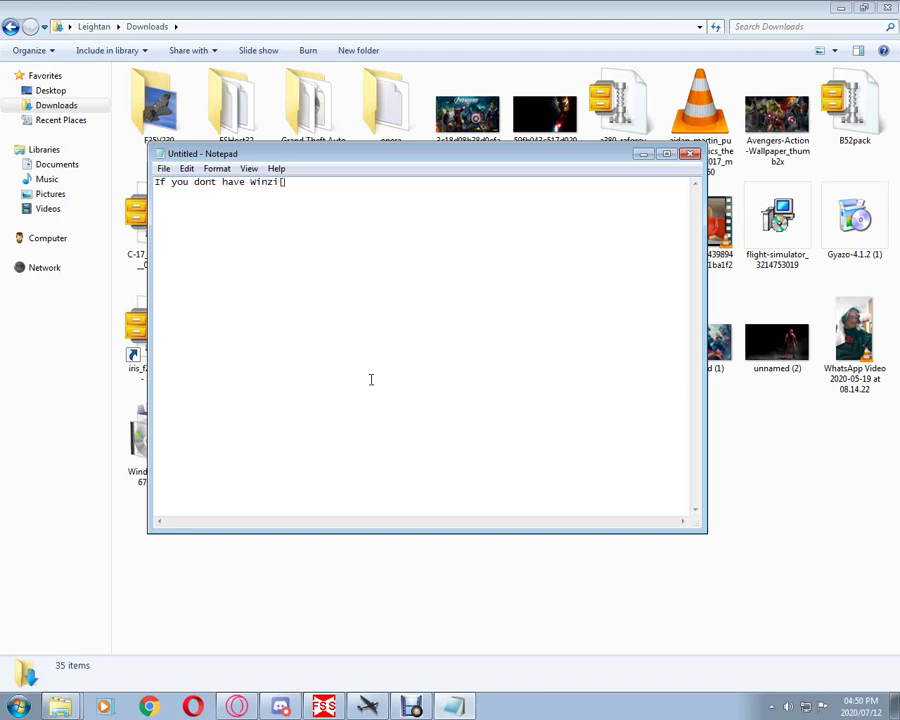
type("p")
type(", Yo")
key("BackSpace")
key("BackSpace")
type("in")
type("Rara")
type("open ")
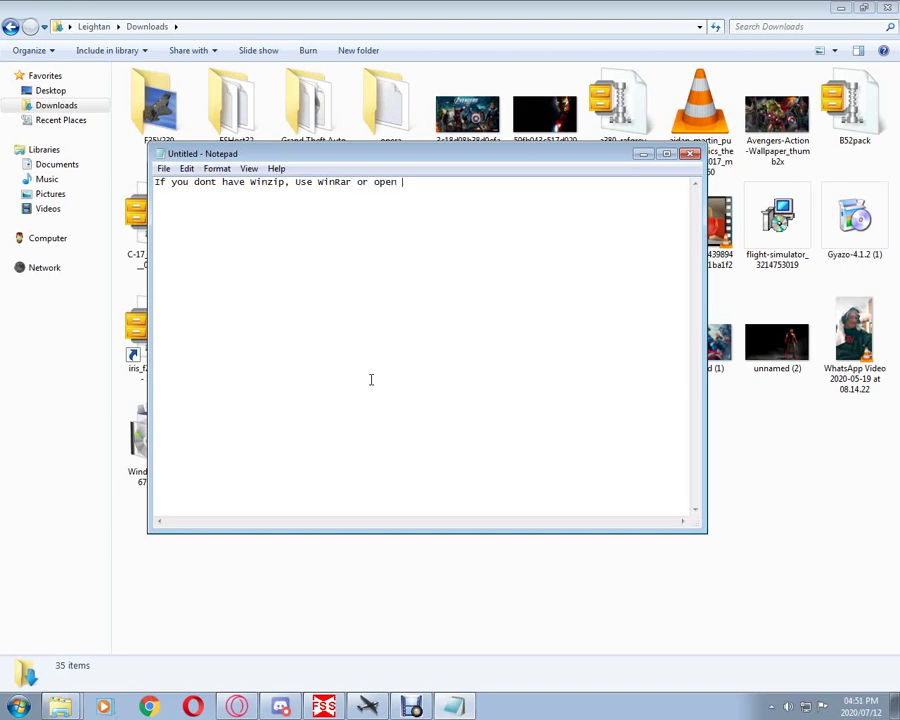
type("the file with Windows")
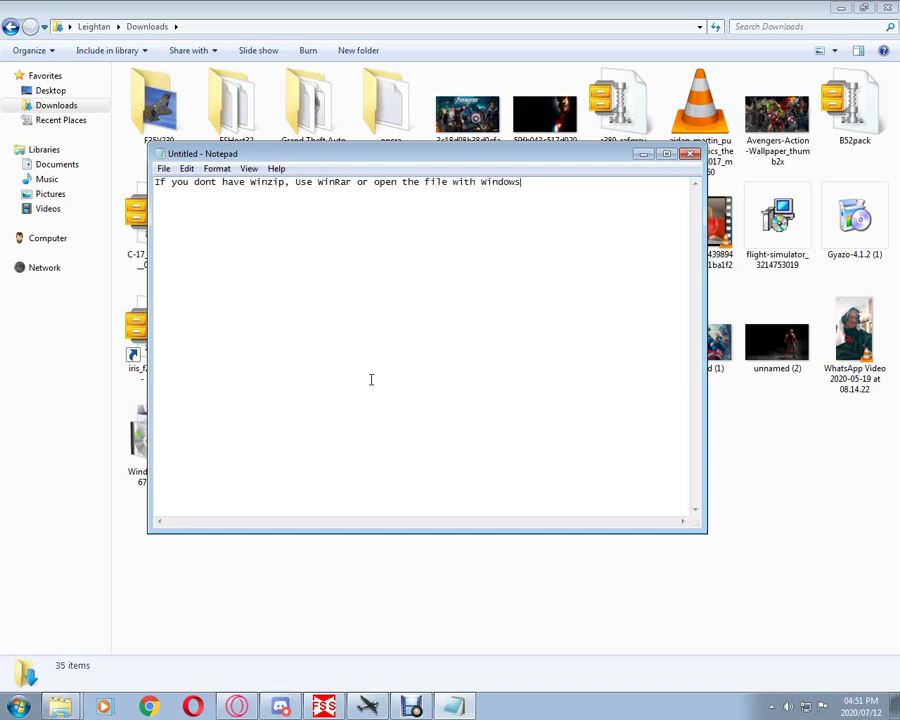
type(" explorer")
Delete the note about WinZip alternatives and minimize Notepad to uncover the Downloads folder.
key("ctrl+a")
key("BackSpace")
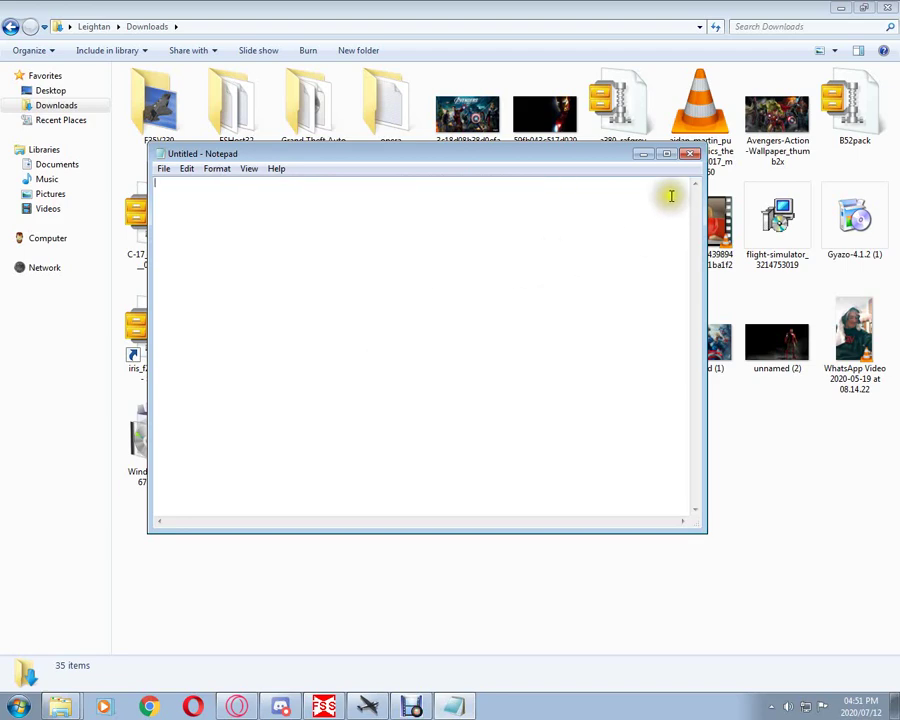
left_click(645, 153)
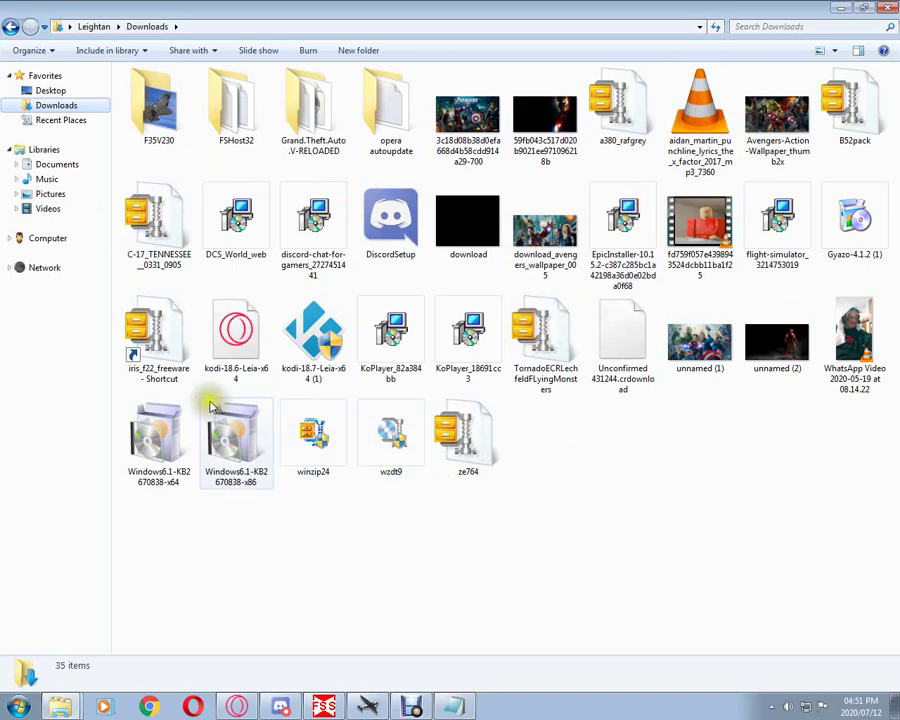
Open the C-17_TENNESSEE__0331_0905 archive with WinRAR, dismiss the licence notice, and close the archive window.
left_click(153, 241)
right_click(153, 240)
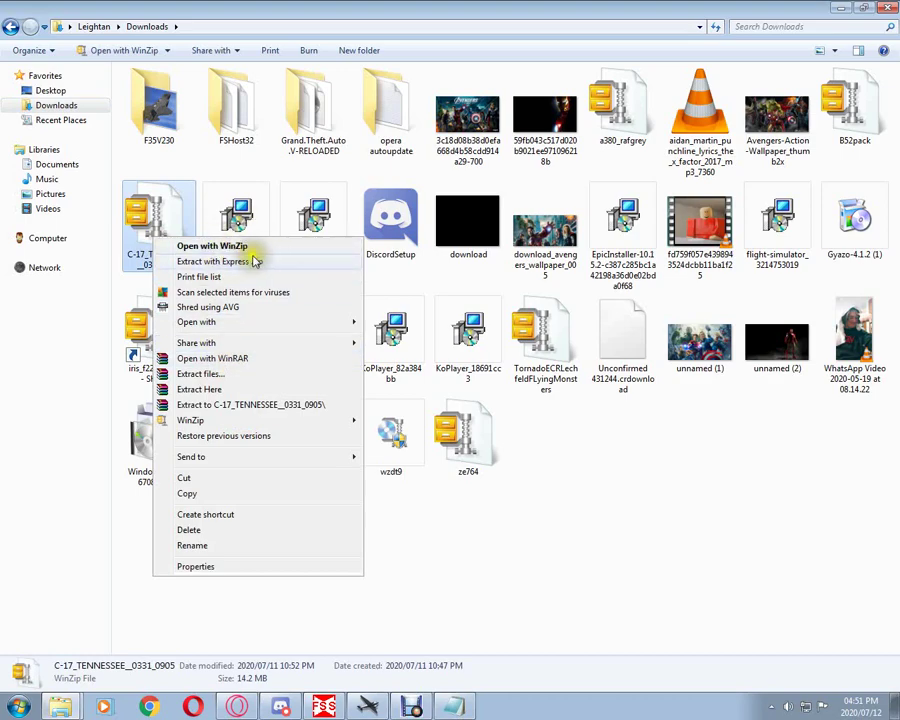
left_click(262, 360)
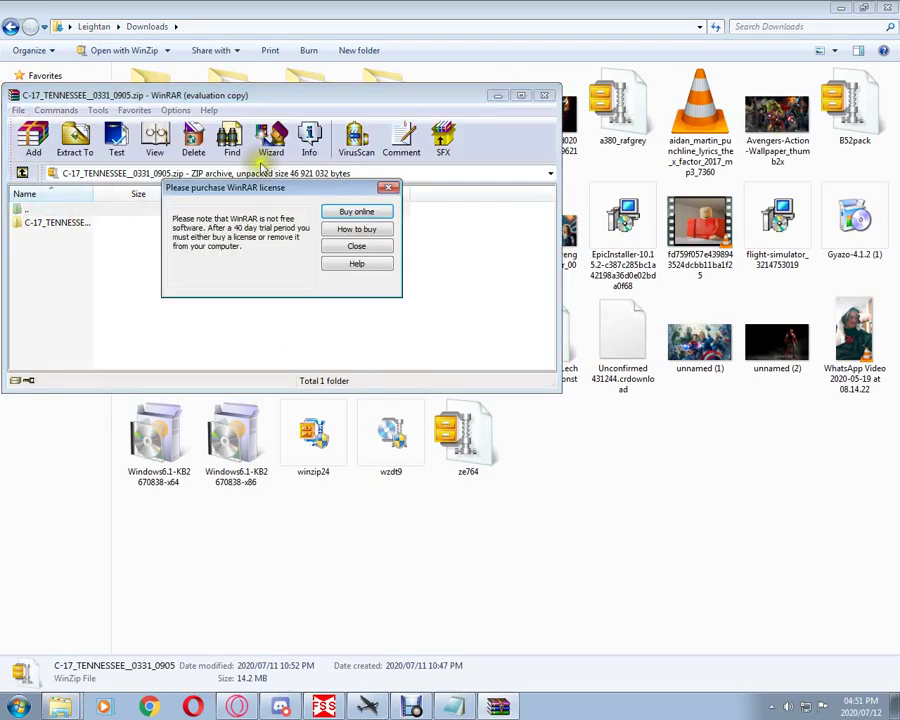
left_click(362, 243)
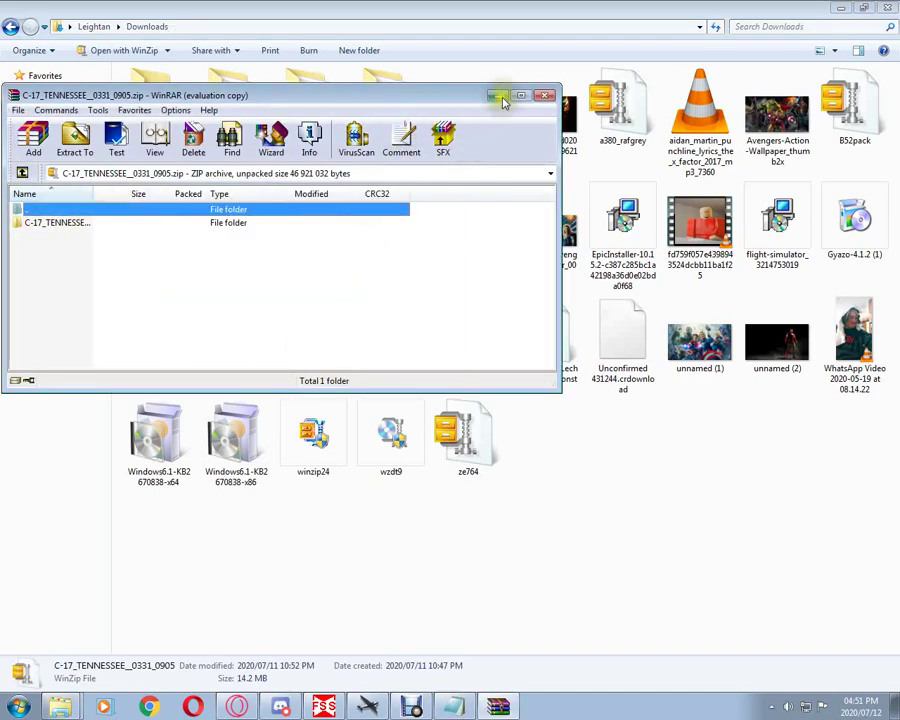
left_click(545, 95)
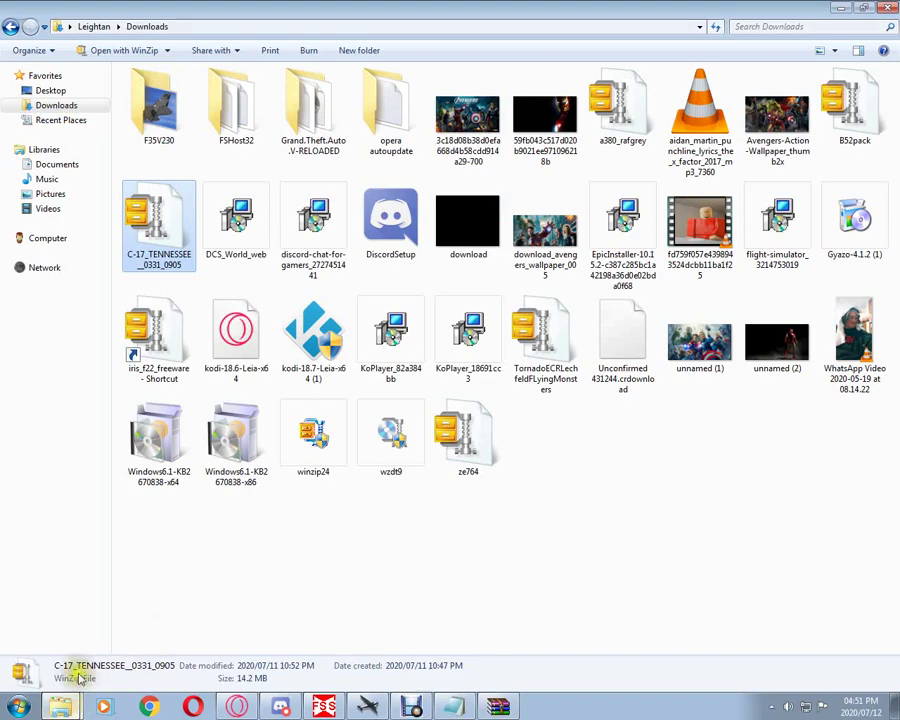
Go back from Downloads to the Flight Simulator 9 folder and look over its contents.
left_click(11, 26)
scroll(328, 575, "down", 2)
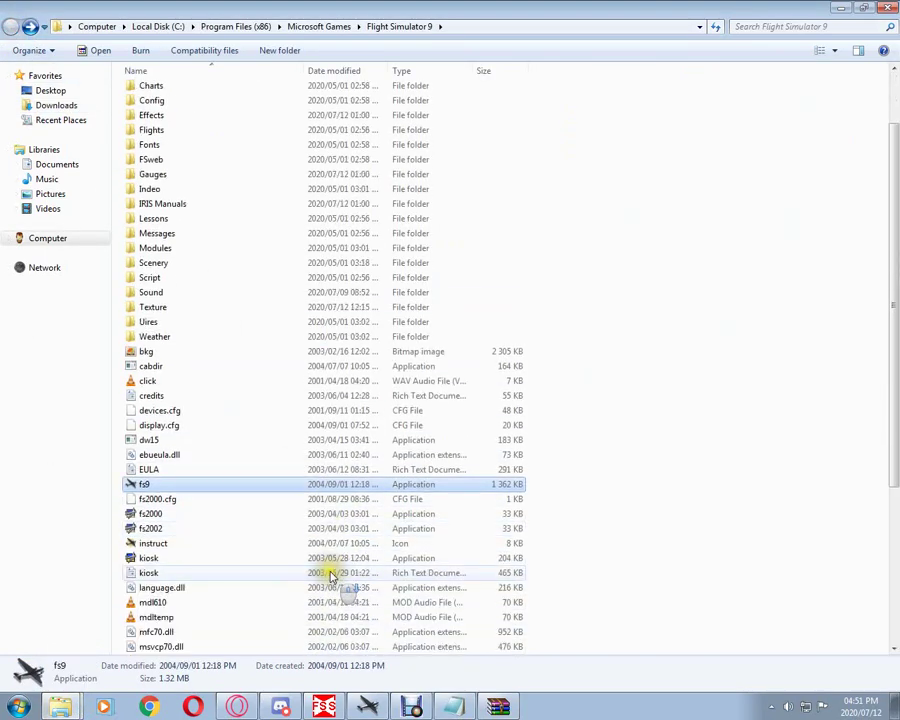
scroll(340, 585, "up", 2)
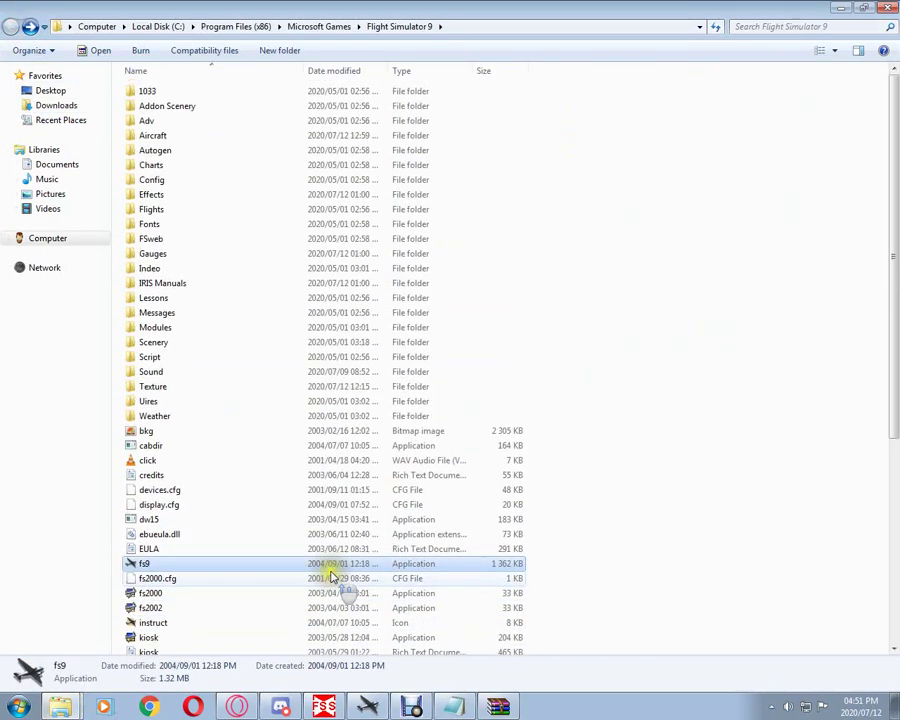
Write "Then go to your fs9 FILE LOCATION." in Notepad, and clear the note again.
left_click(456, 706)
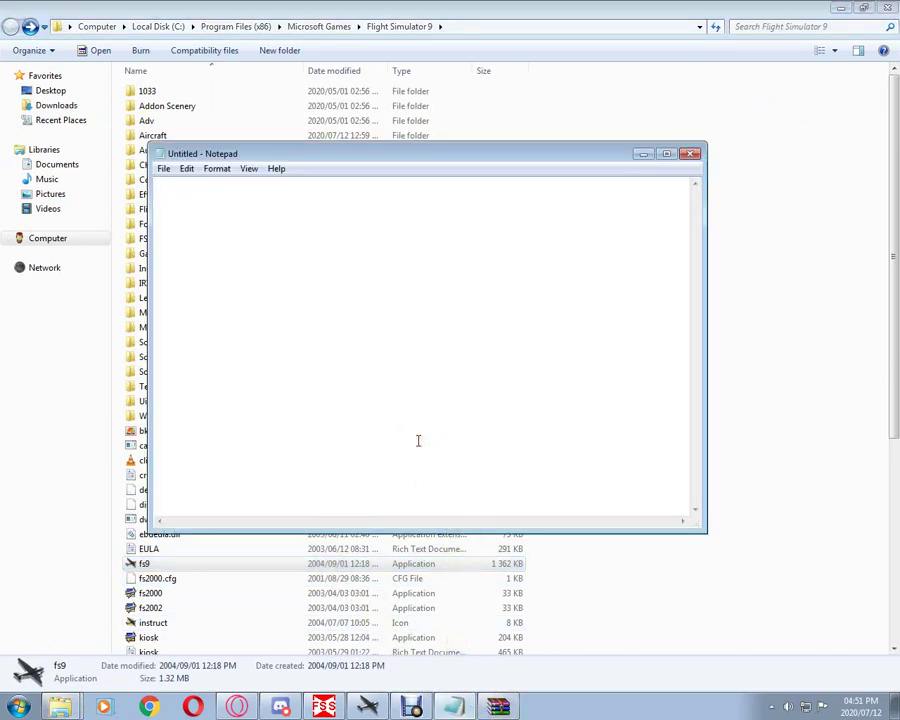
type("Then go to your fs9 FIL")
type("E LOCA")
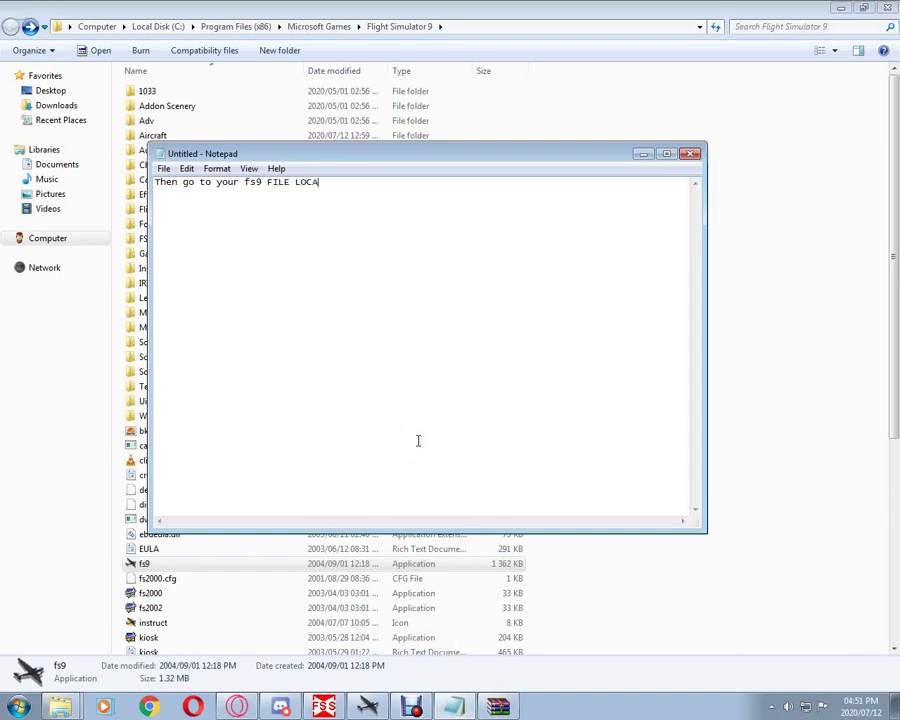
type("TION.")
key("ctrl+a")
key("BackSpace")
type("do ")
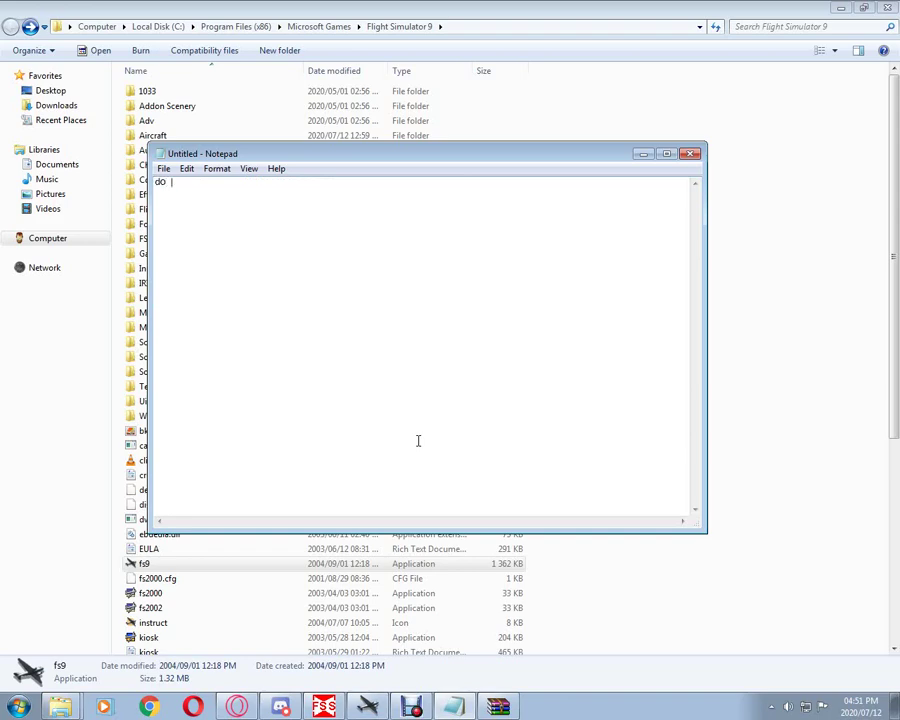
type("EV")
key("BackSpace")
key("BackSpace")
key("BackSpace")
key("BackSpace")
type("DO EVER")
key("ctrl+a")
key("BackSpace")
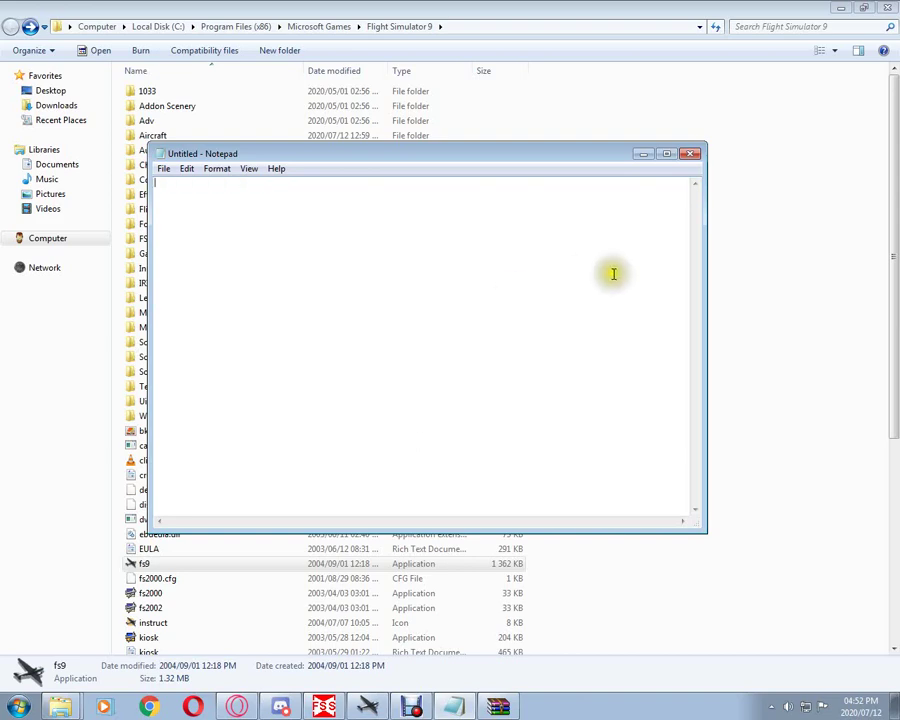
Bring up the WinRAR archive beside the Flight Simulator 9 folder and try to extract its C-17_TENNESSEE folder into Aircraft.
left_click(644, 154)
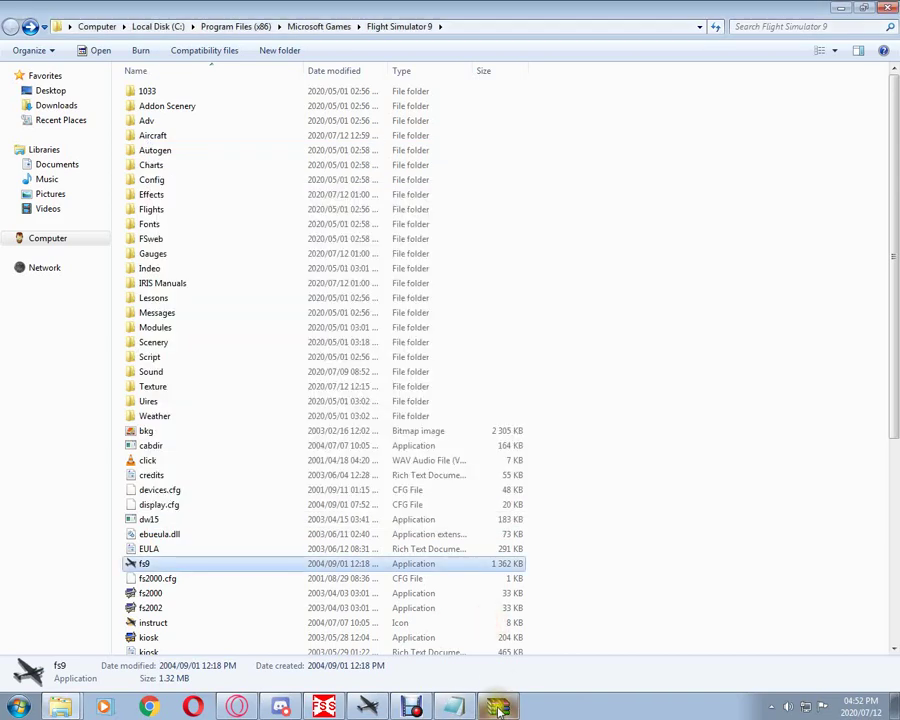
left_click(498, 708)
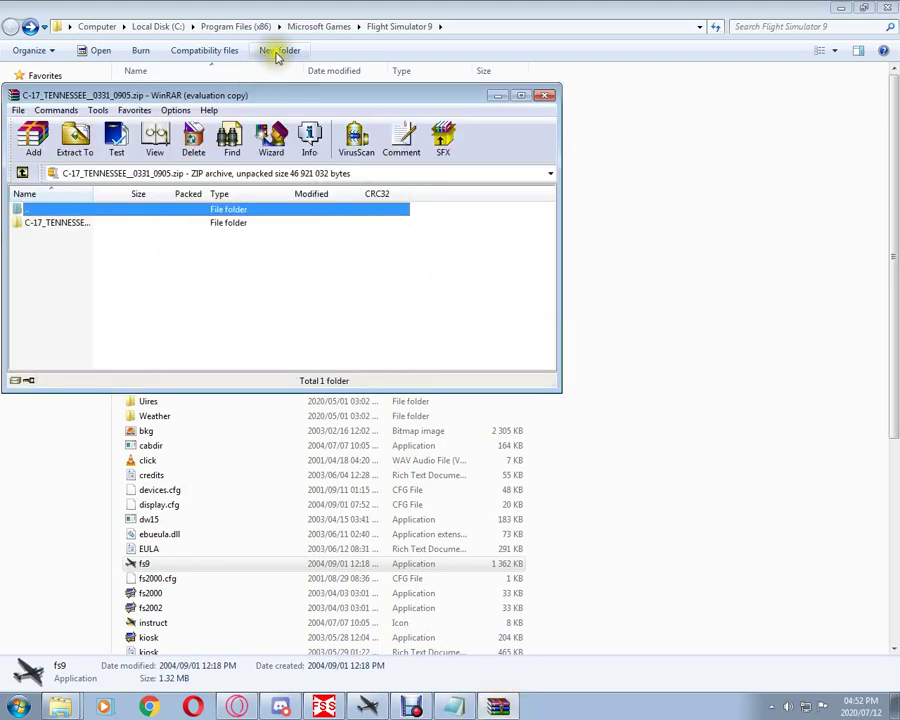
left_click_drag(294, 94, 788, 325)
double_click(462, 446)
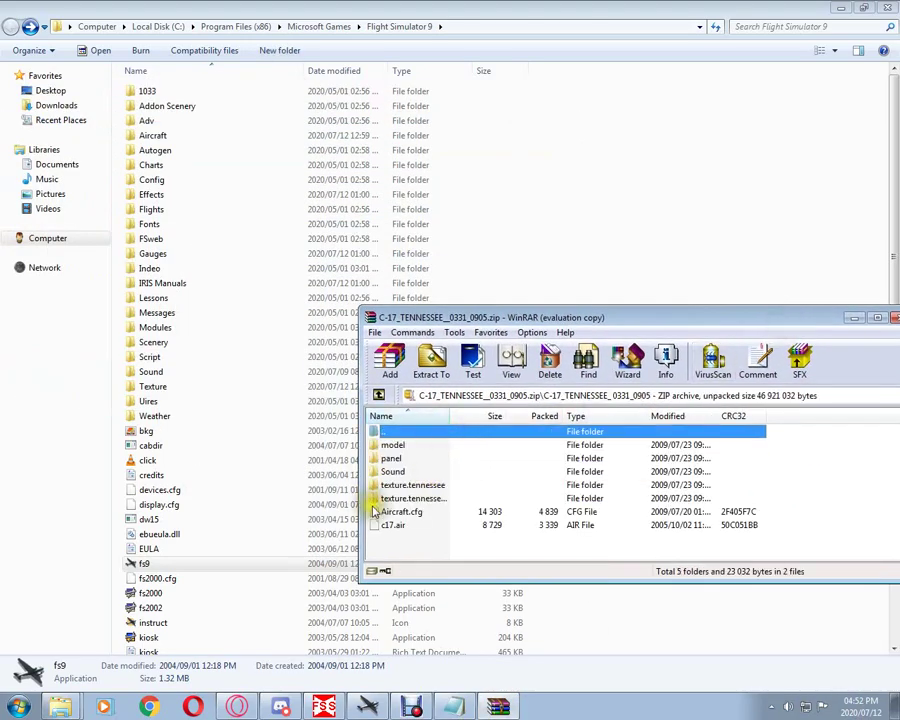
double_click(398, 434)
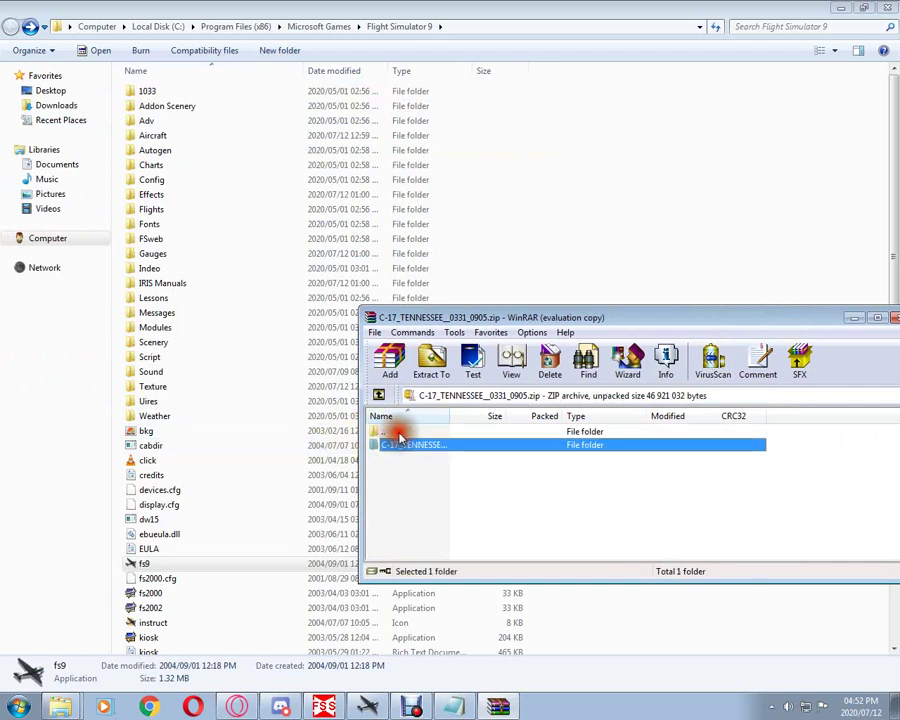
left_click_drag(404, 446, 177, 136)
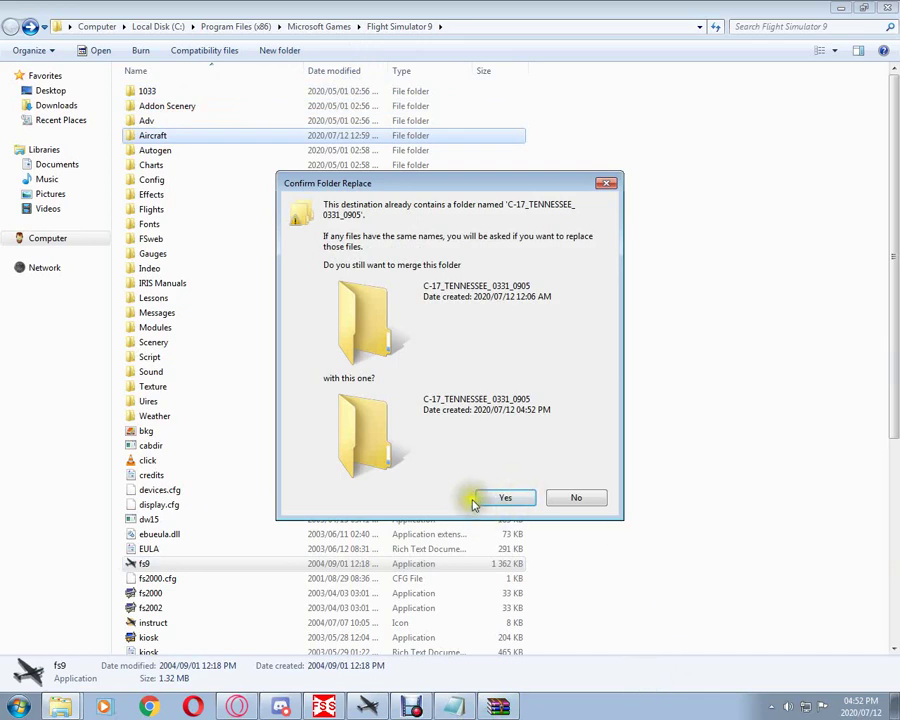
Write "As you can see, I have already added it" in Notepad, and clear the note again.
left_click(474, 675)
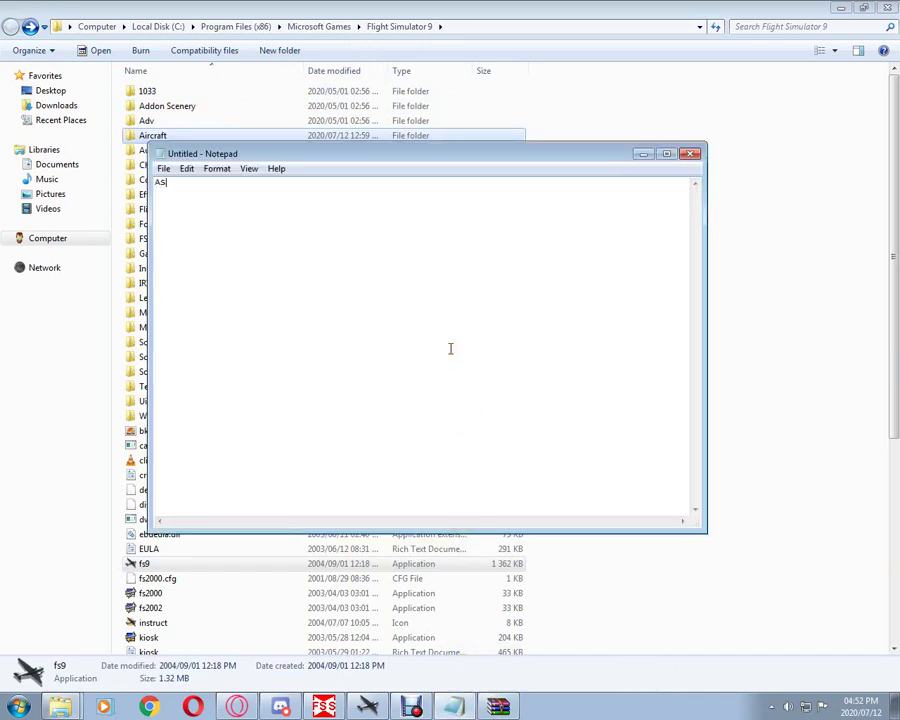
type("ou")
type("you can s")
type("ee, I have already a")
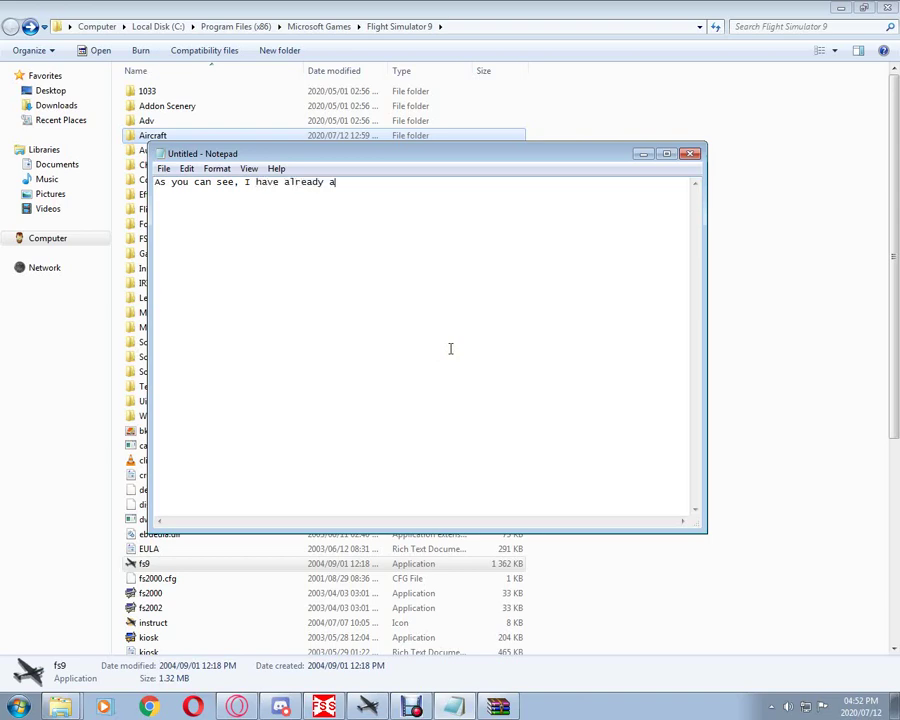
type("dded it")
key("ctrl+a")
key("BackSpace")
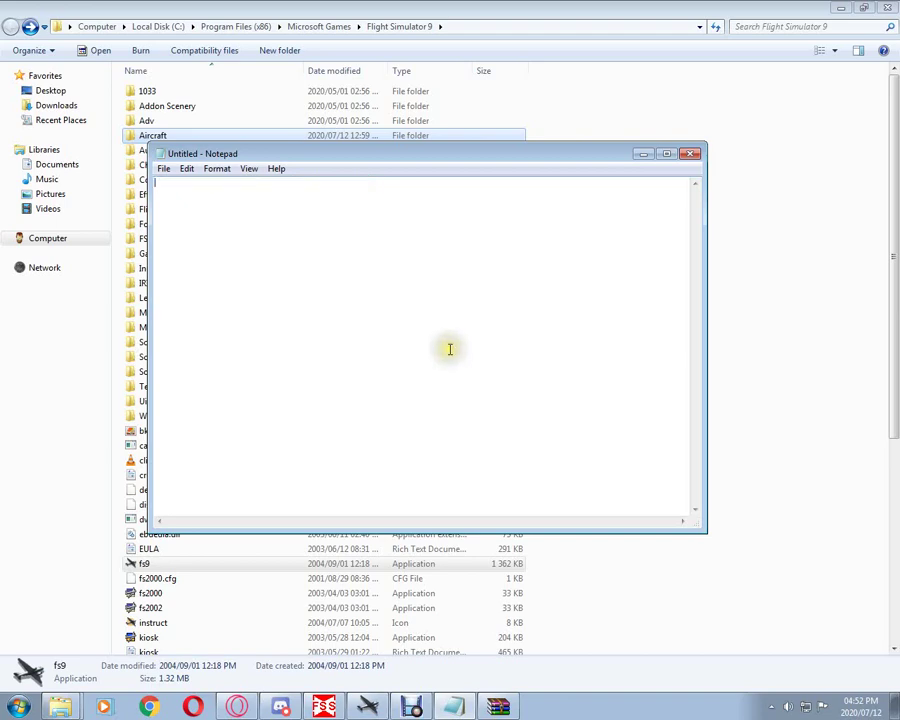
Minimize Notepad, decline merging the C-17 folder, and look through the Aircraft folder before returning to Flight Simulator 9.
left_click(643, 151)
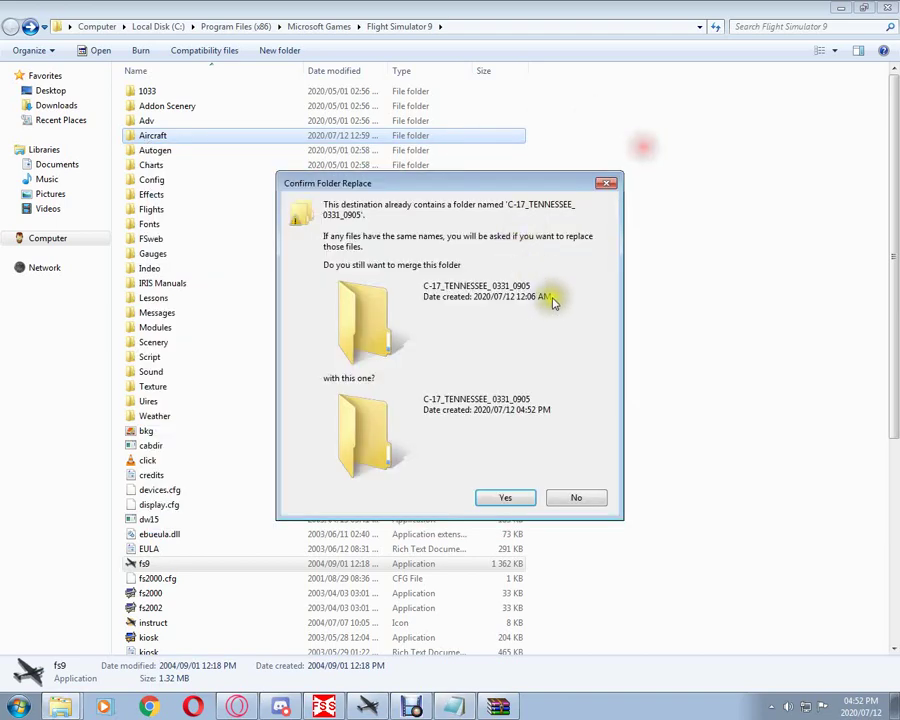
left_click(578, 497)
double_click(333, 137)
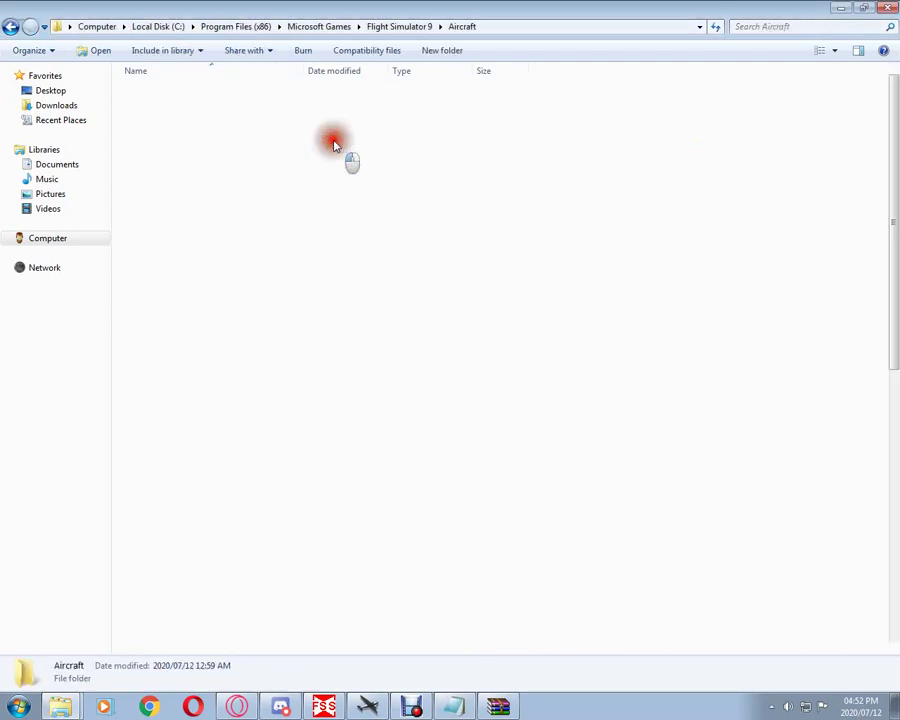
scroll(301, 341, "down", 12)
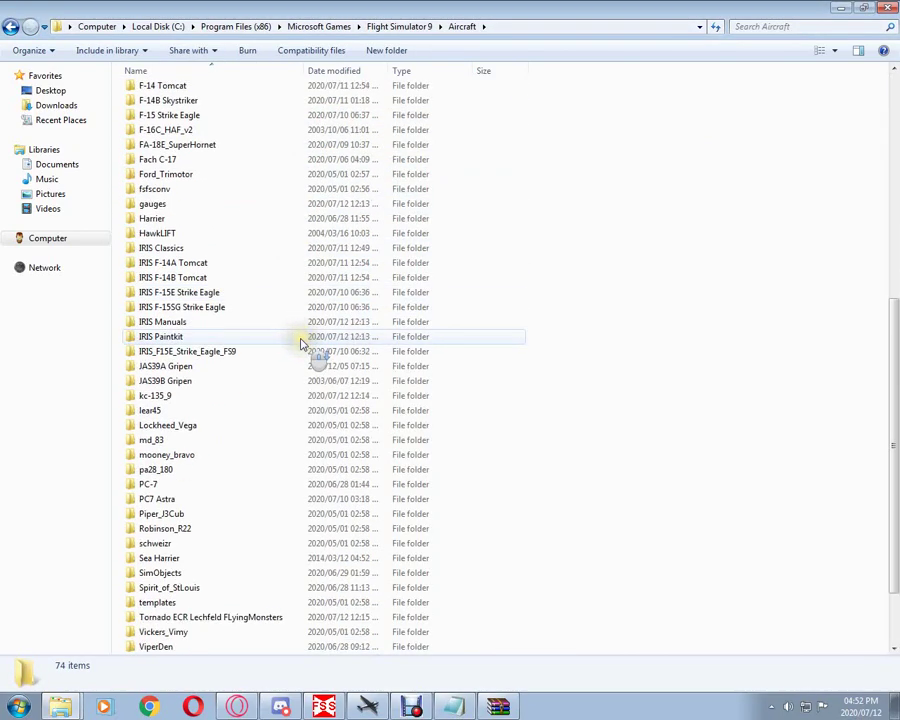
scroll(243, 478, "up", 7)
scroll(200, 578, "up", 5)
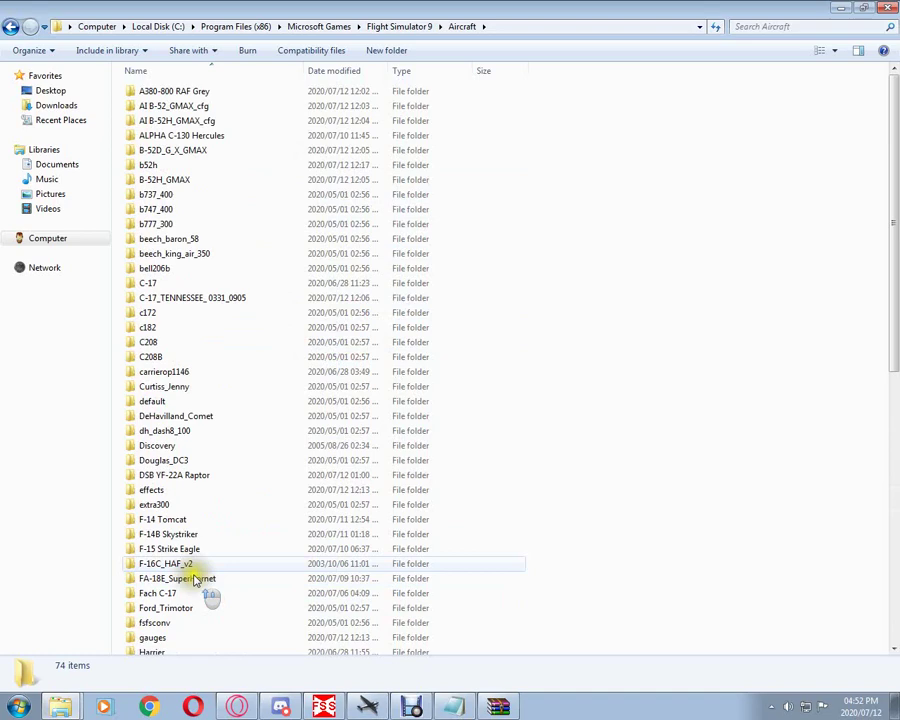
left_click(11, 27)
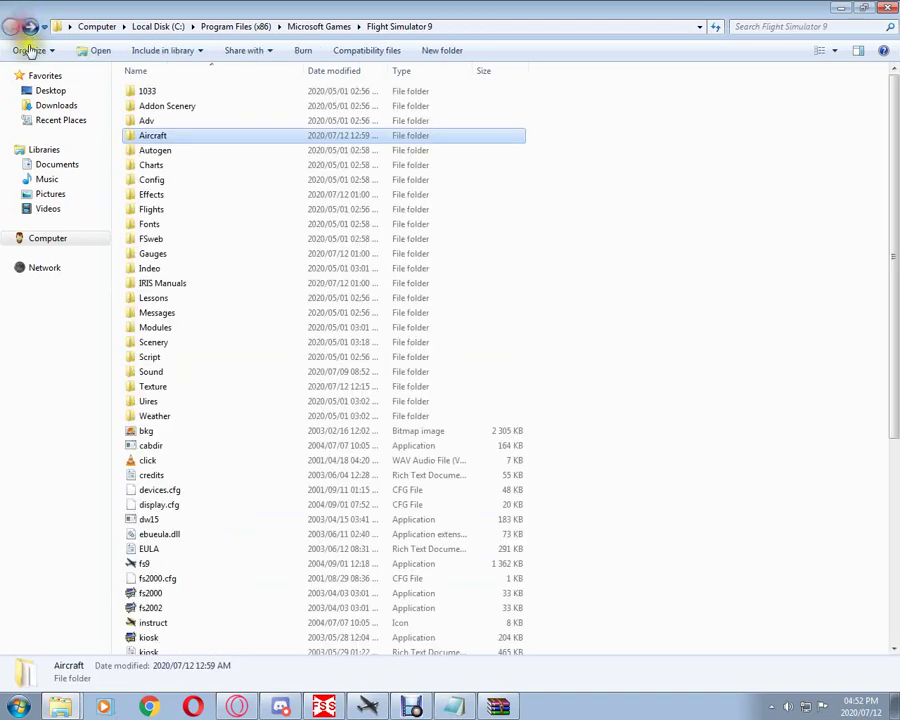
Look inside the archive's C-17_TENNESSEE folder in WinRAR, go back up a level, and put the archive window away.
left_click(507, 695)
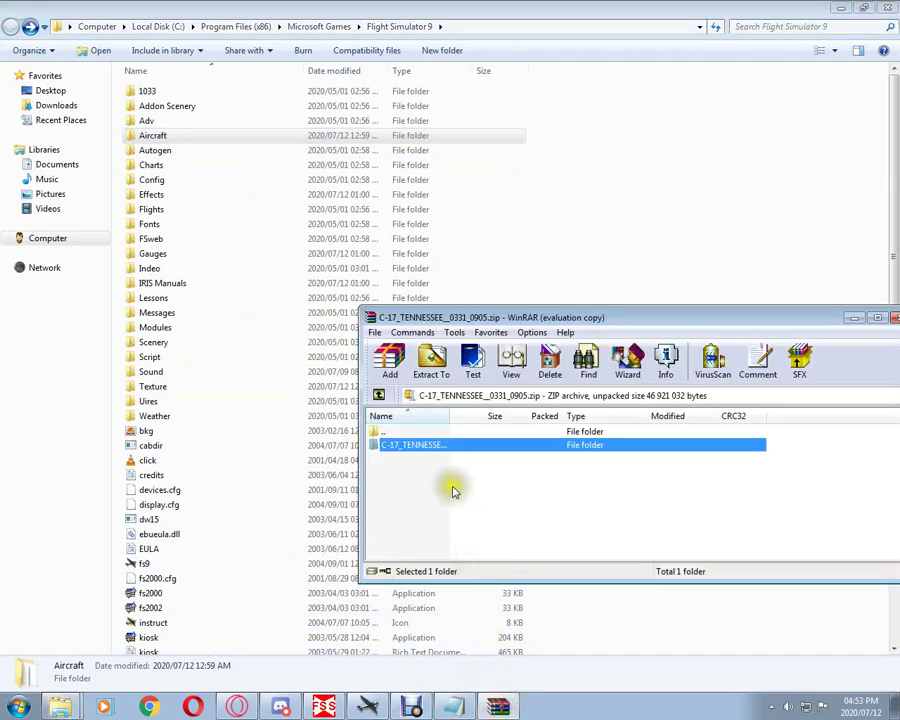
double_click(440, 440)
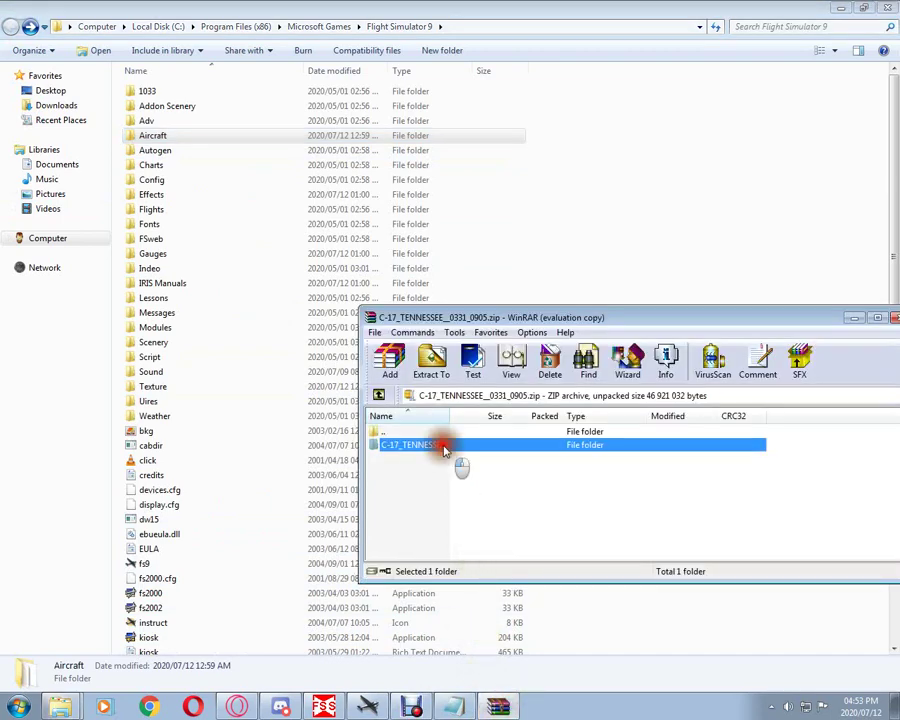
double_click(390, 431)
left_click(892, 318)
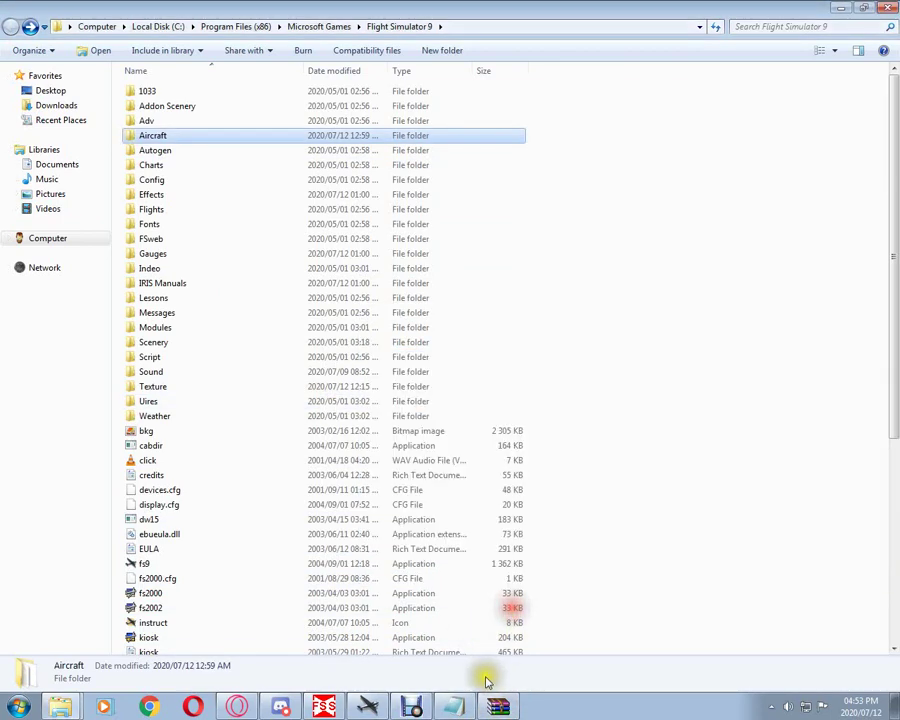
Write "Note: If there is a "READMETXT", Always read it." in Notepad, and clear the note again.
left_click(455, 707)
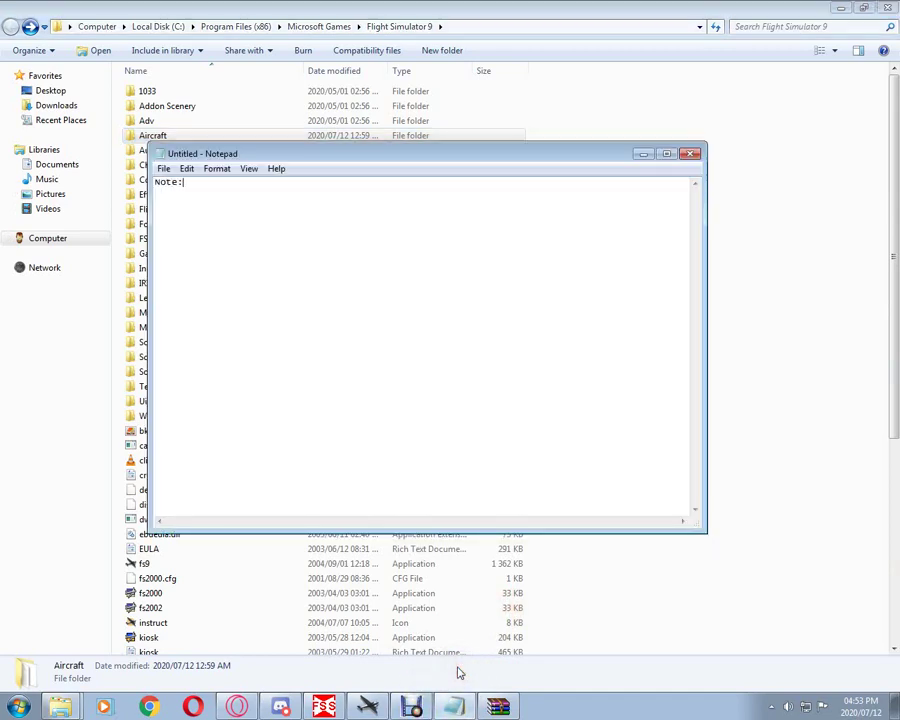
type("Note: If there is a \"READMETXT")
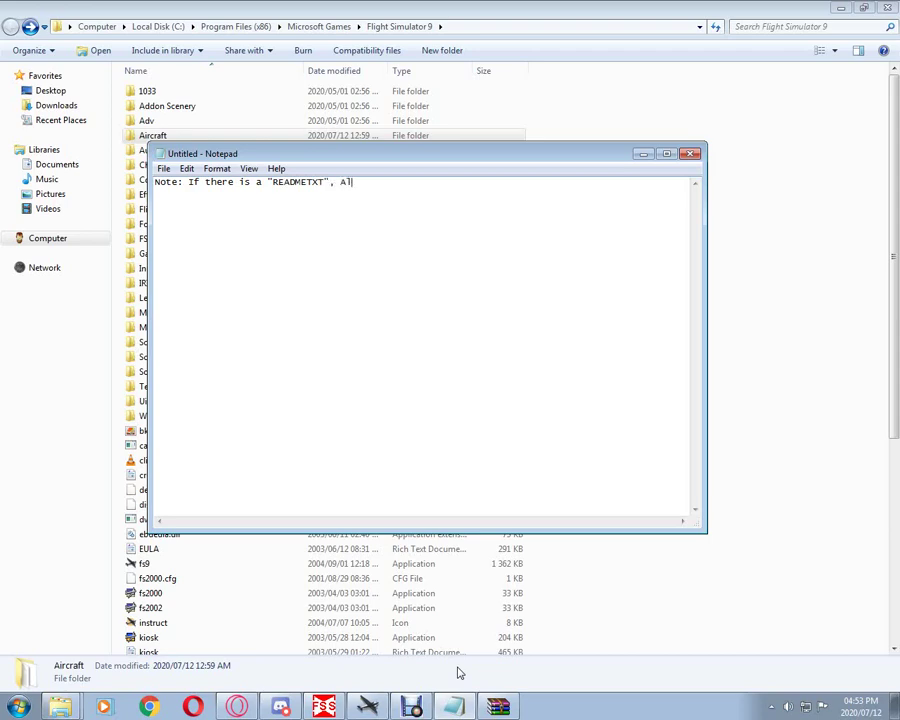
type("\", Always read it.")
key("ctrl+a")
key("BackSpace")
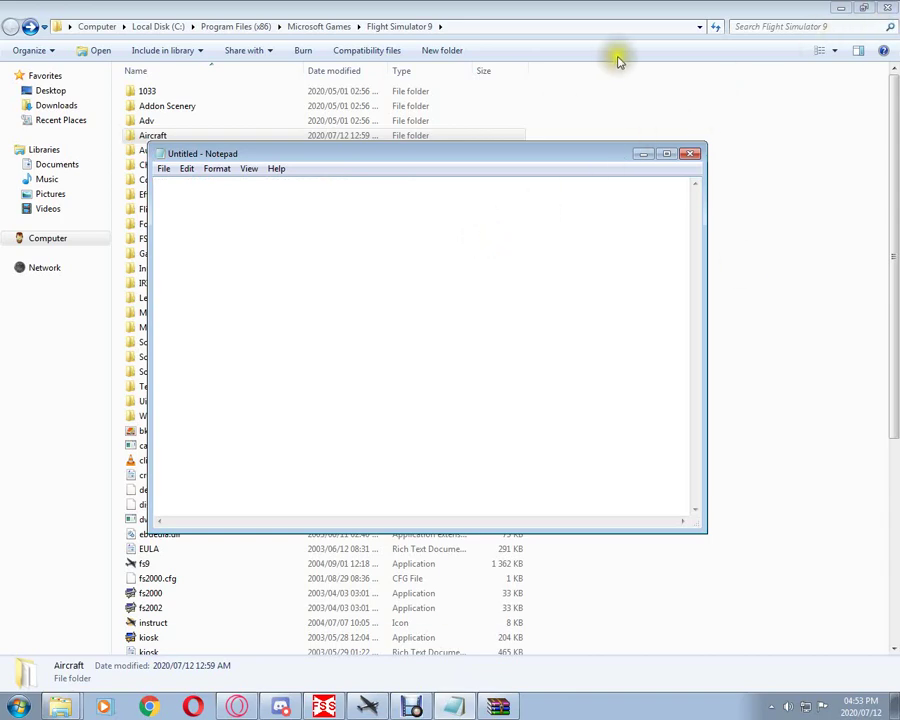
Write "After all that, Go into your FS2004 game, And it should be there" in Notepad, clear it, and minimize the window.
left_click(531, 302)
type("A")
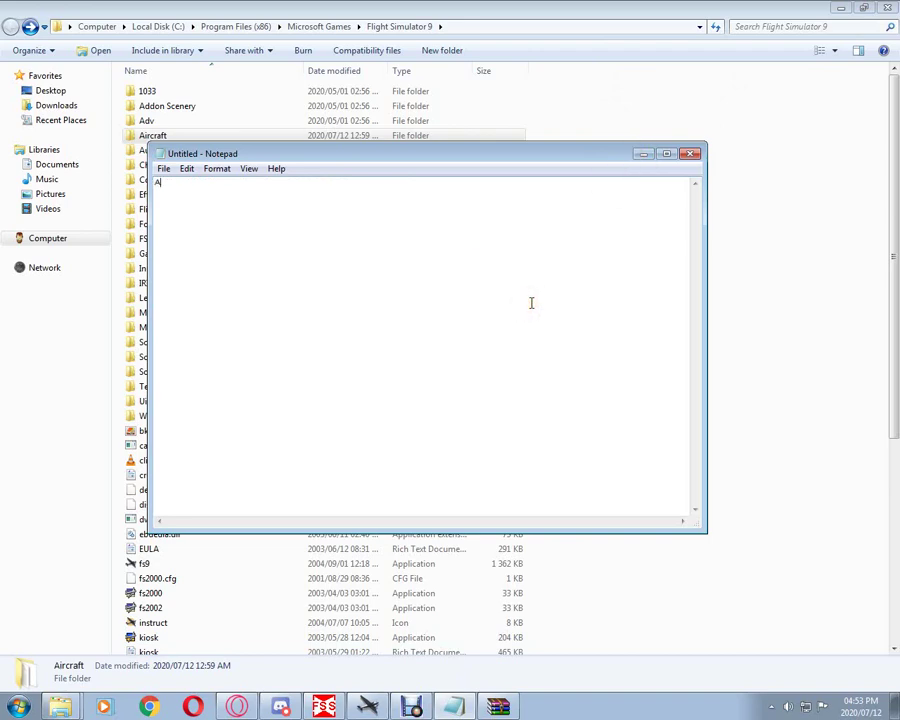
type("fter all that, Go into your")
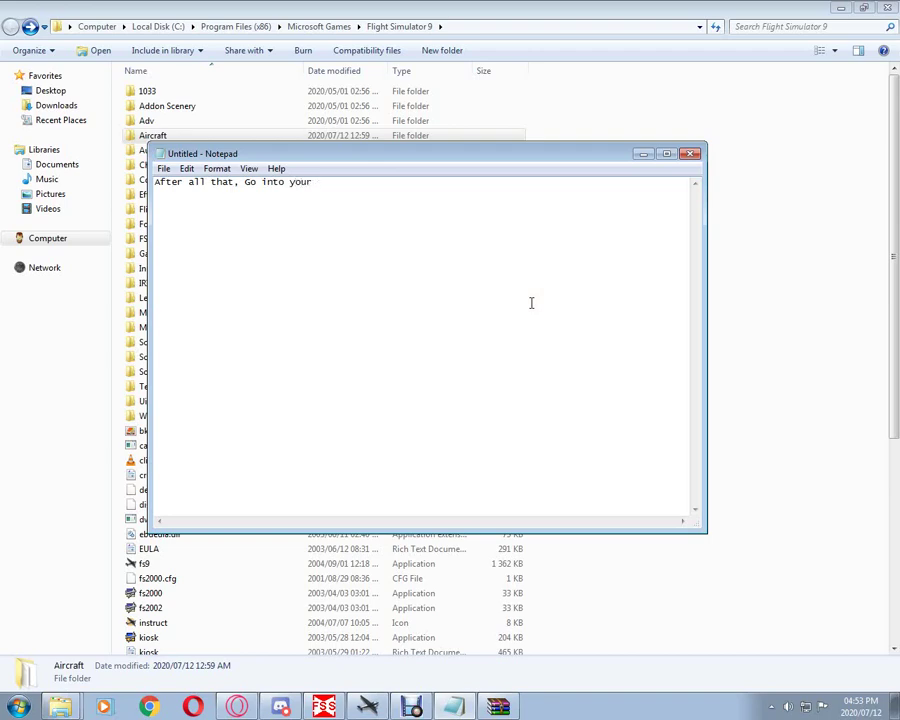
type(" FS2004 game, And it should be there")
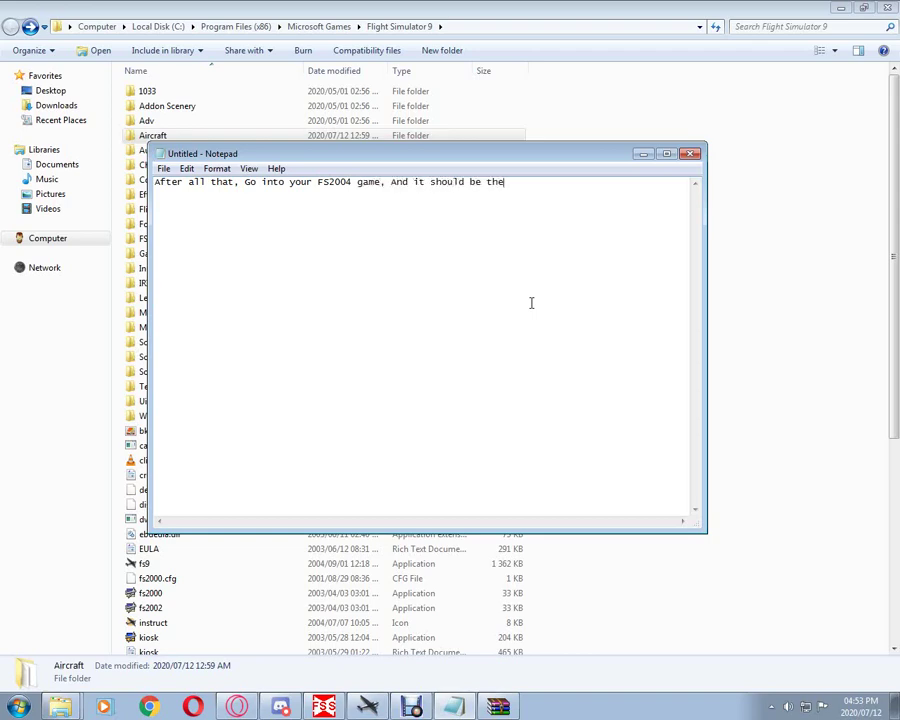
key("Return")
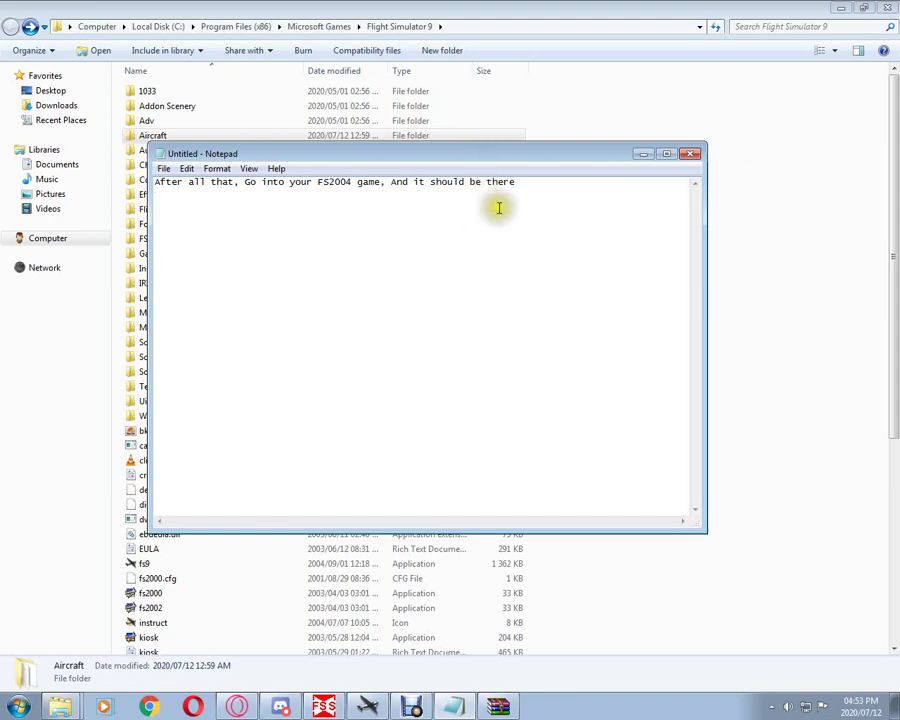
key("ctrl+a")
key("BackSpace")
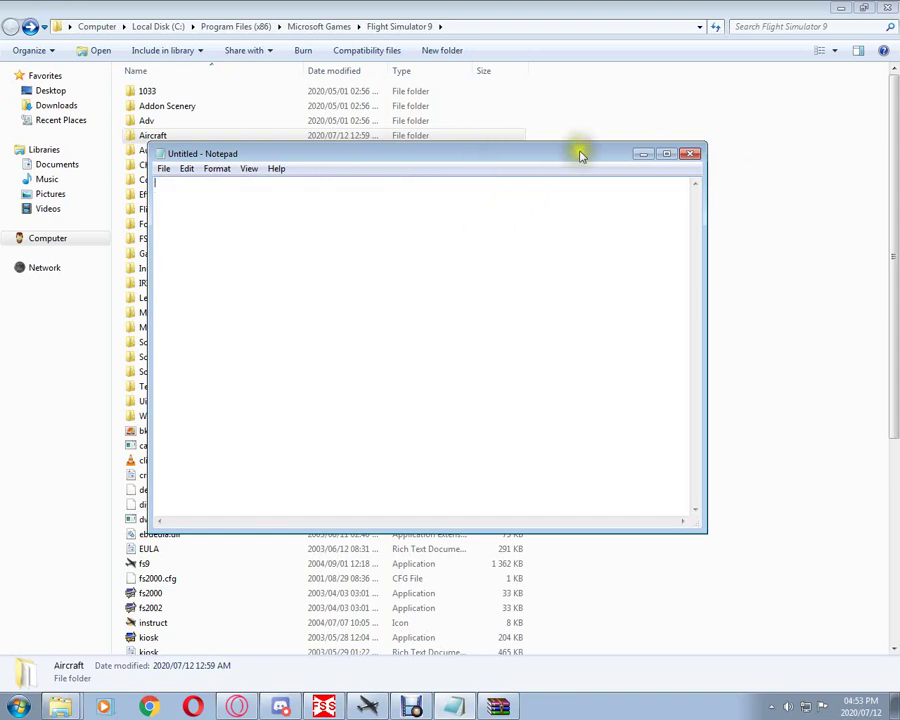
left_click(643, 154)
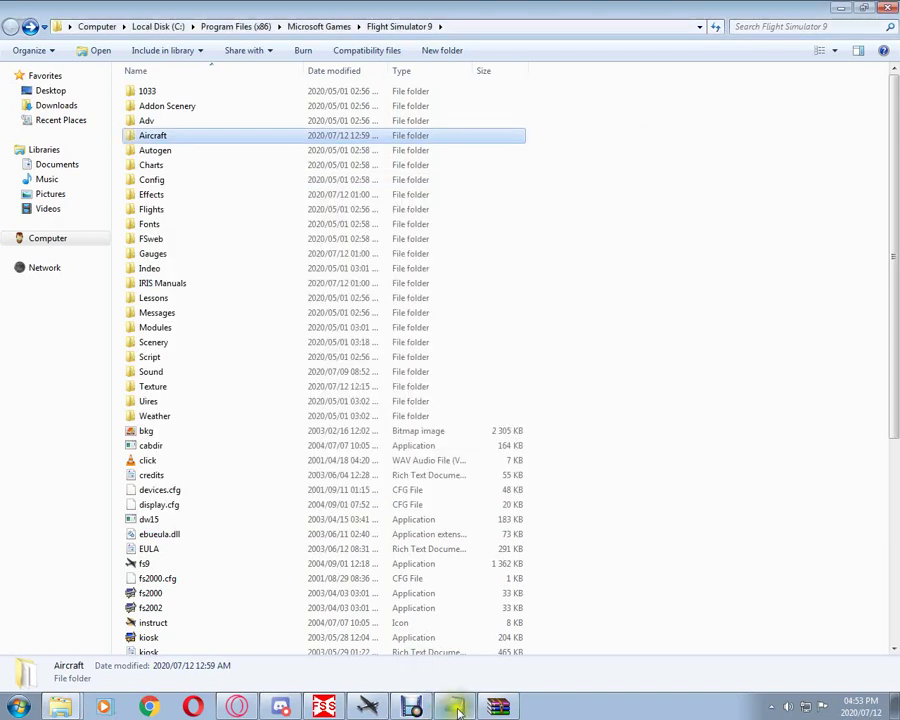